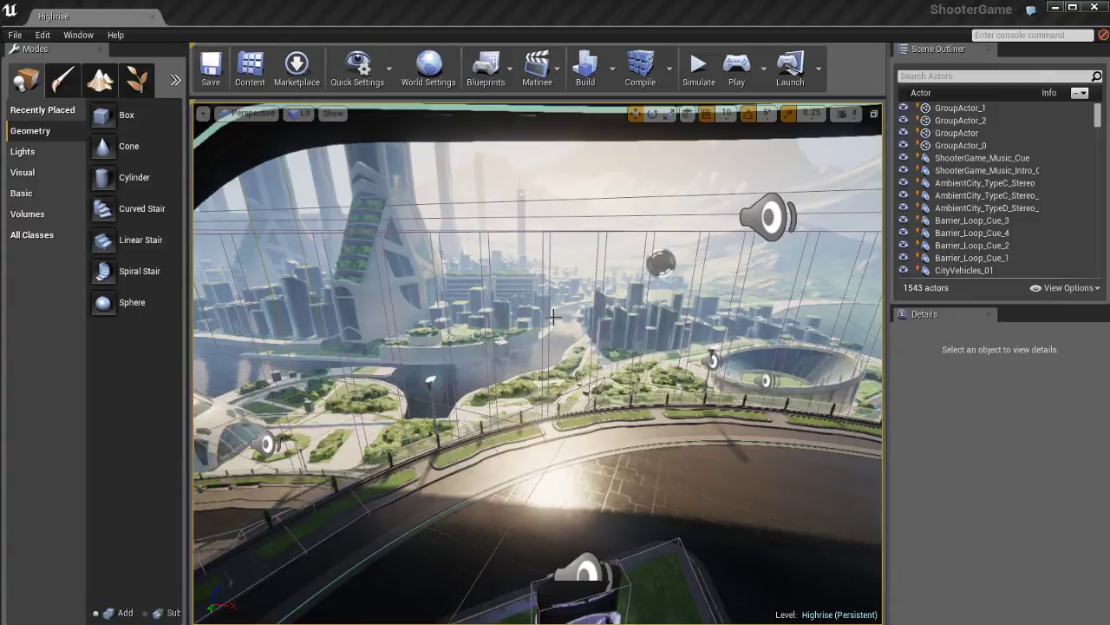
# Open the UE4_Cube_Master static mesh from the Environment folder in its editor, frame the whole cube and save the mesh
pyautogui.hotkey('ctrl', 'shift', 'f')
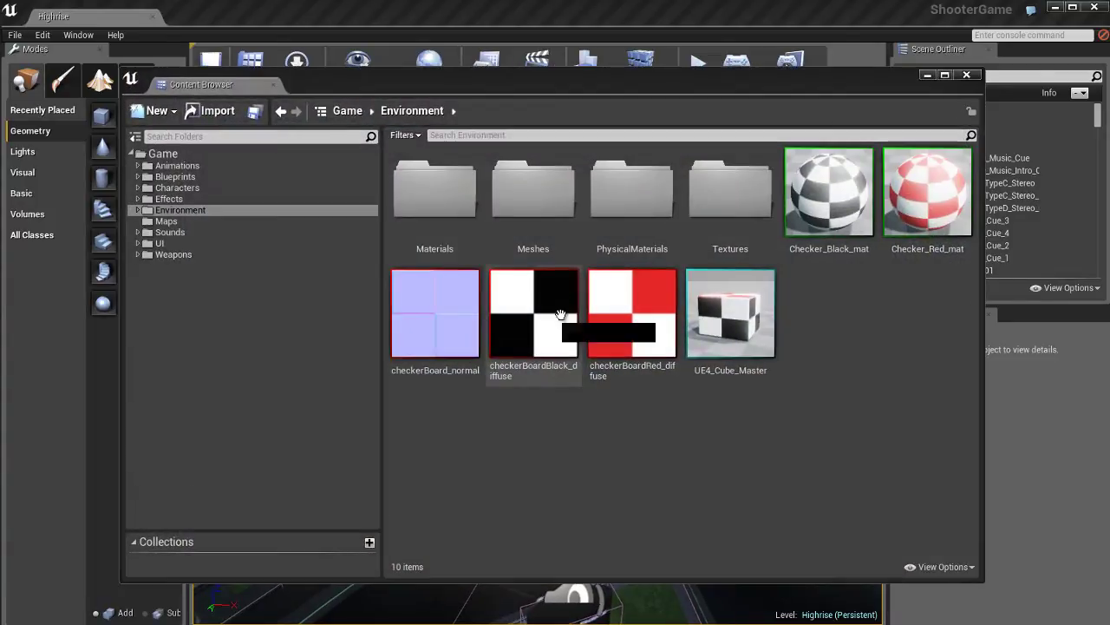
pyautogui.click(733, 314)
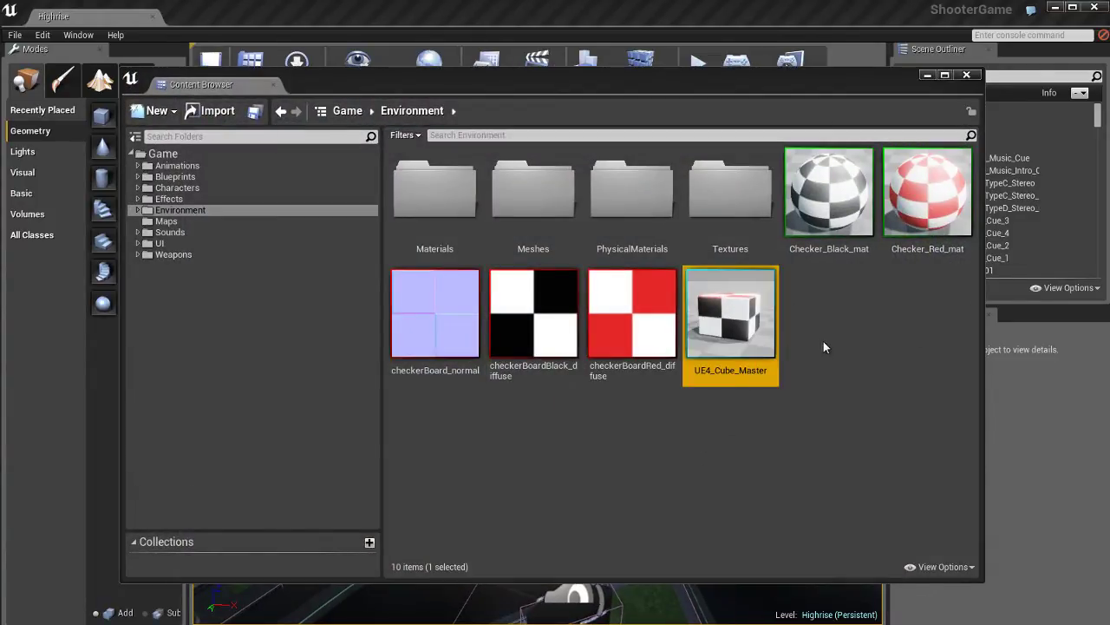
pyautogui.doubleClick(722, 314)
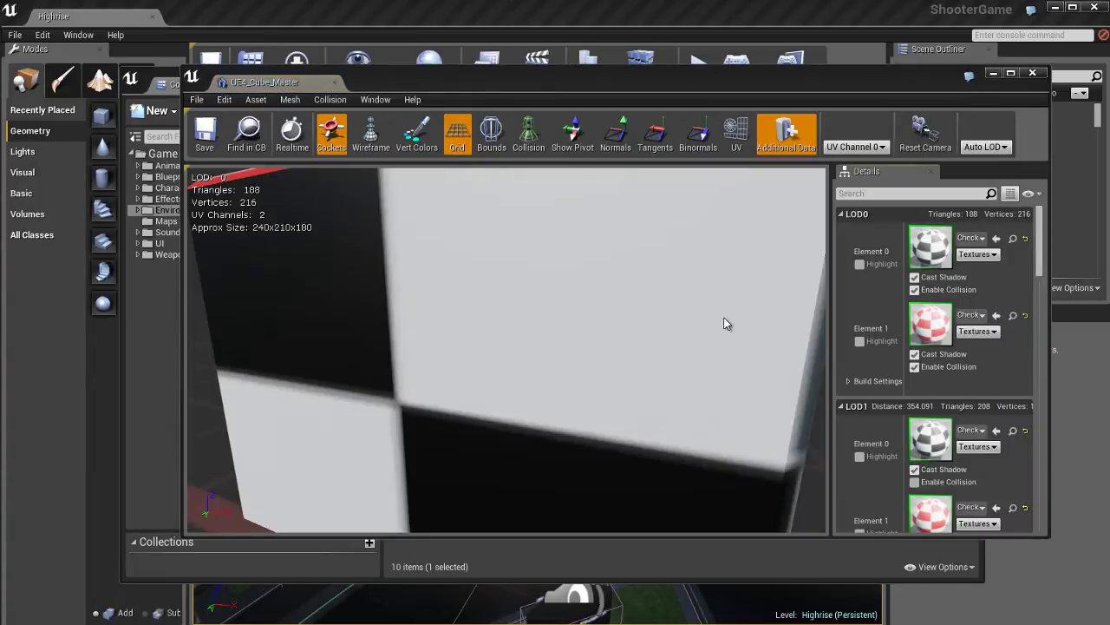
pyautogui.moveTo(548, 85); pyautogui.dragTo(522, 72)
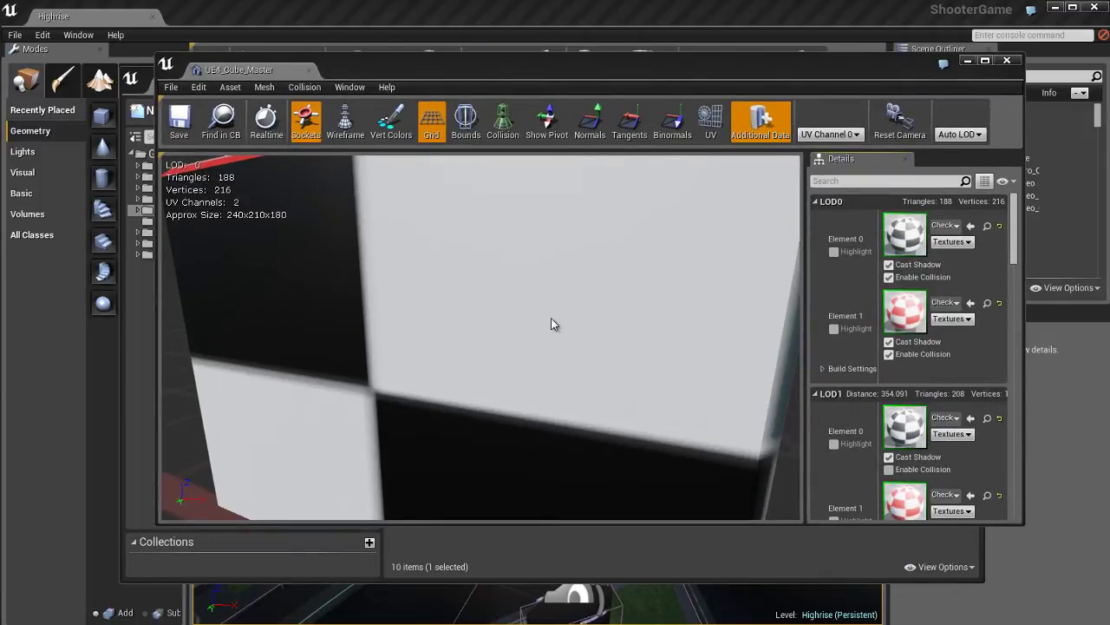
pyautogui.scroll(-6, 585, 375)
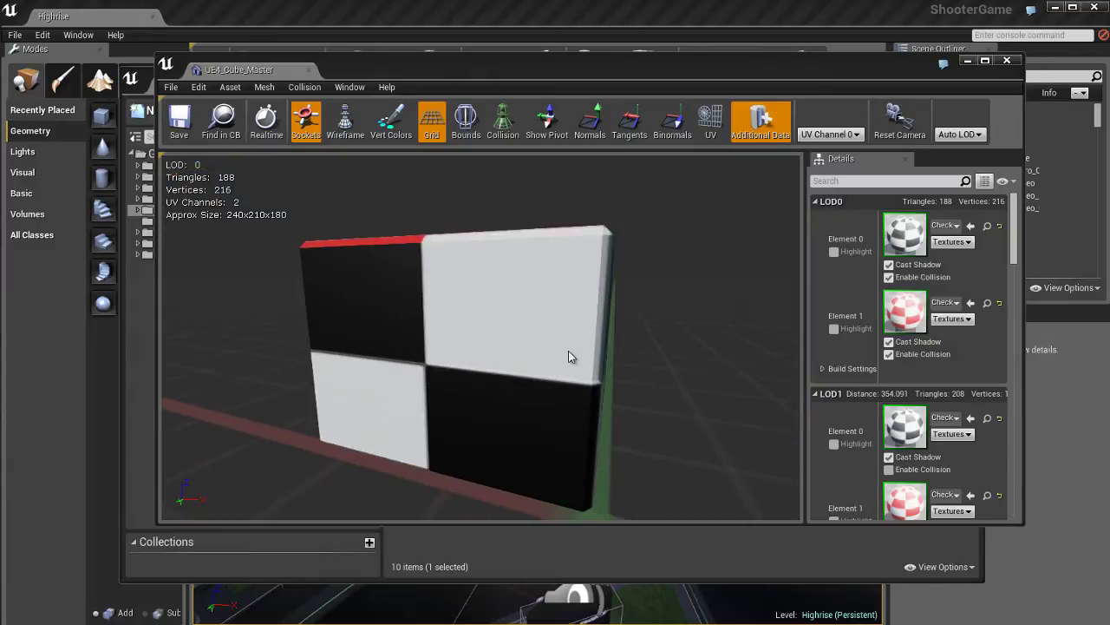
pyautogui.moveTo(625, 345); pyautogui.dragTo(636, 383)
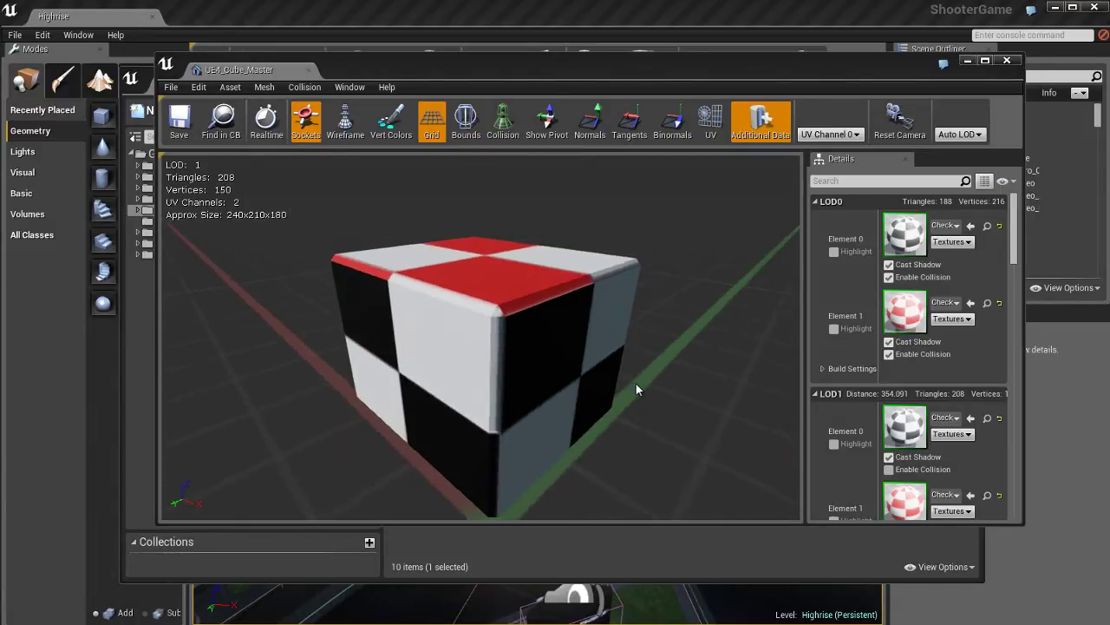
pyautogui.moveTo(552, 383); pyautogui.dragTo(560, 400)
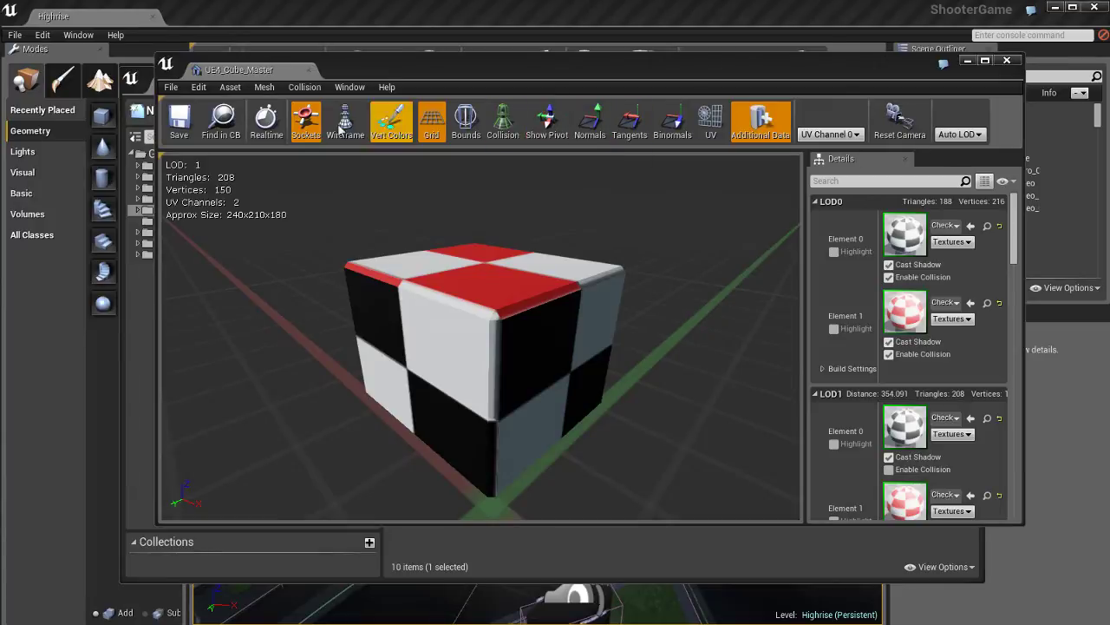
pyautogui.click(179, 130)
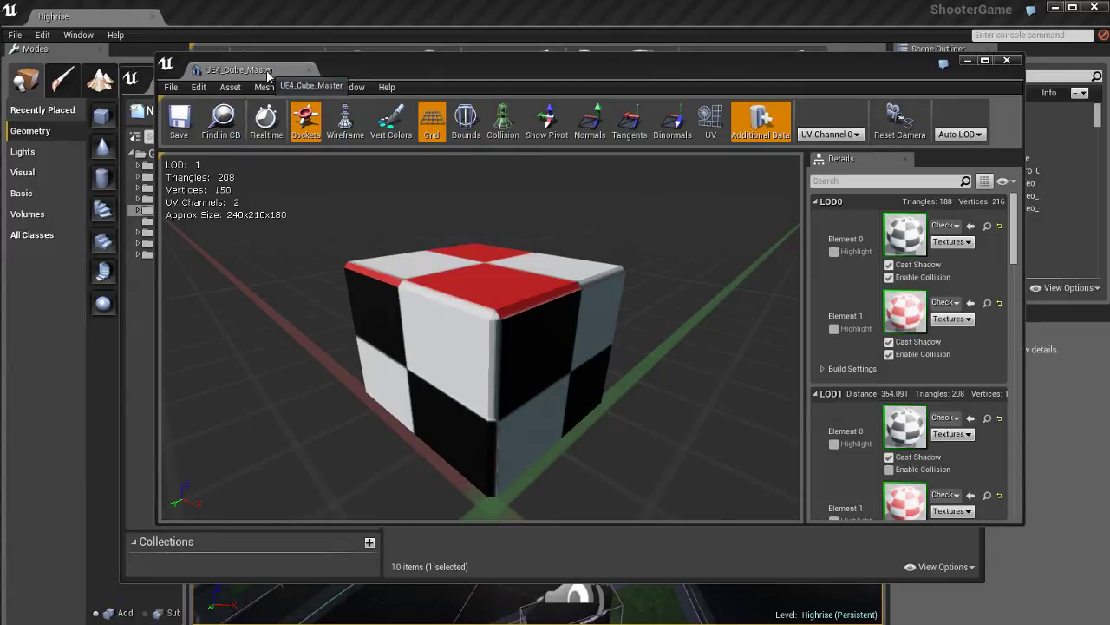
# Browse the Content Browser to the Materials subfolder of the Weapons folder
pyautogui.moveTo(365, 72); pyautogui.dragTo(403, 62)
pyautogui.click(175, 317)
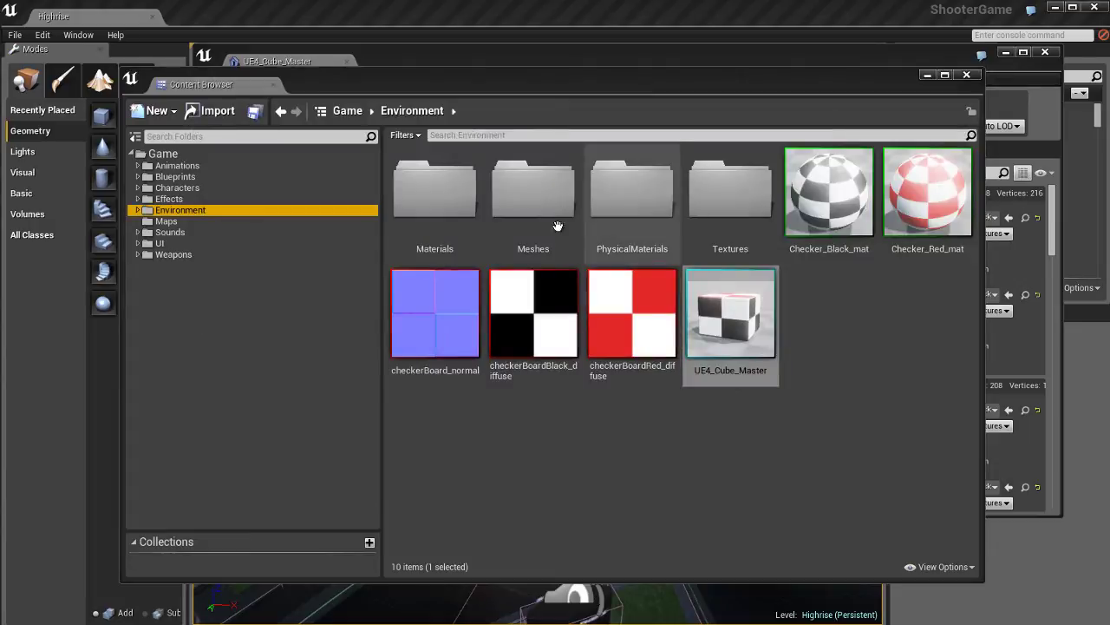
pyautogui.click(674, 393)
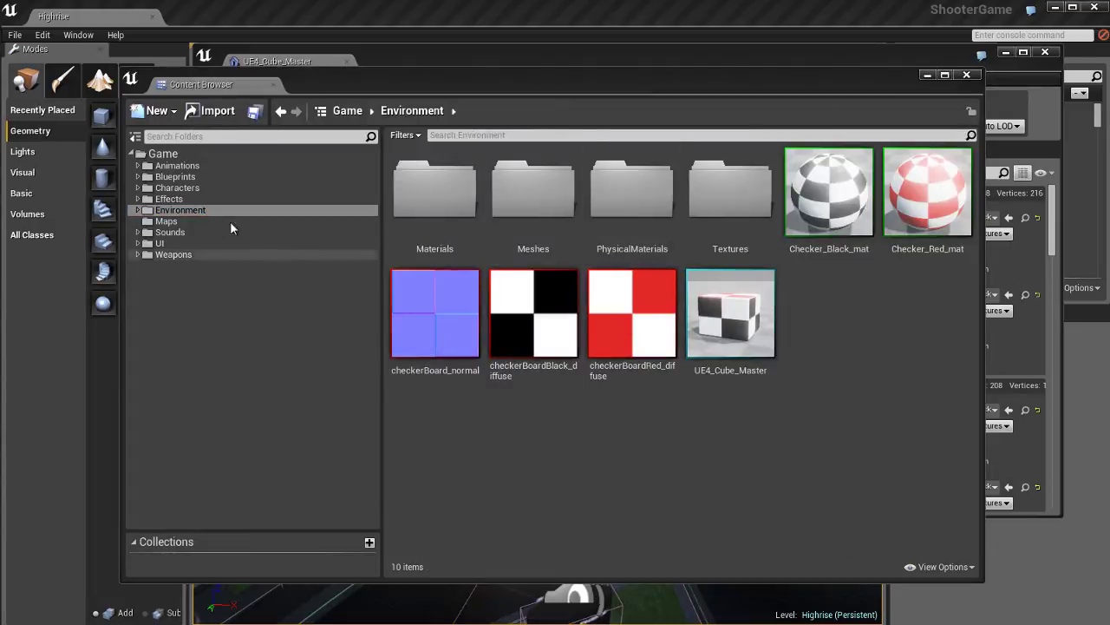
pyautogui.click(172, 255)
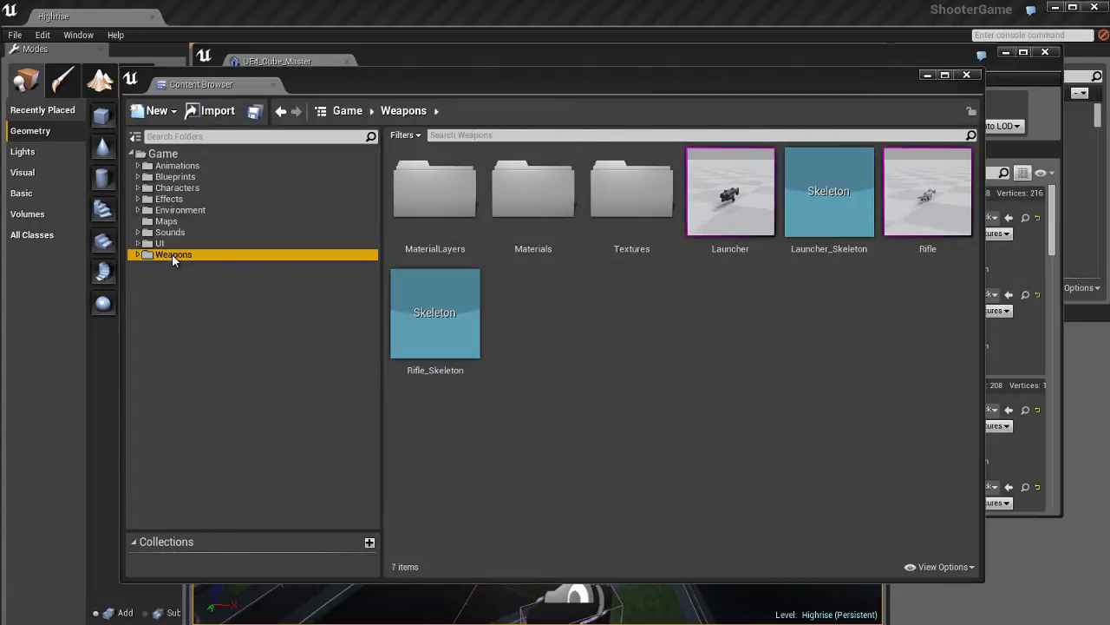
pyautogui.doubleClick(533, 195)
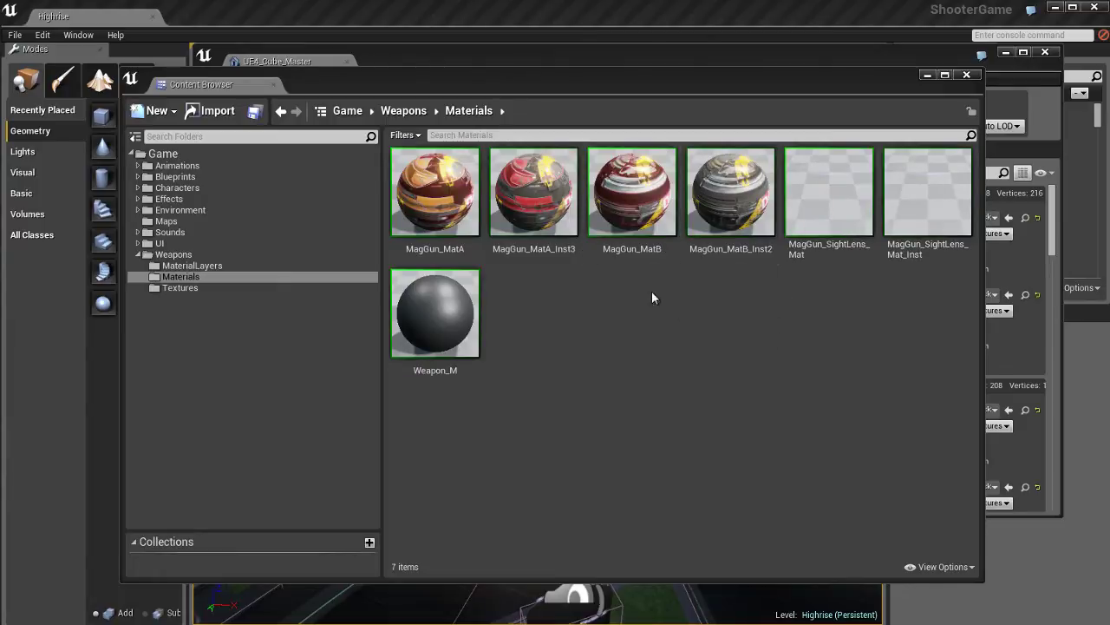
# Locate the UE4_Cube_Master asset in the Content Browser from its mesh editor and return to the editor
pyautogui.click(483, 60)
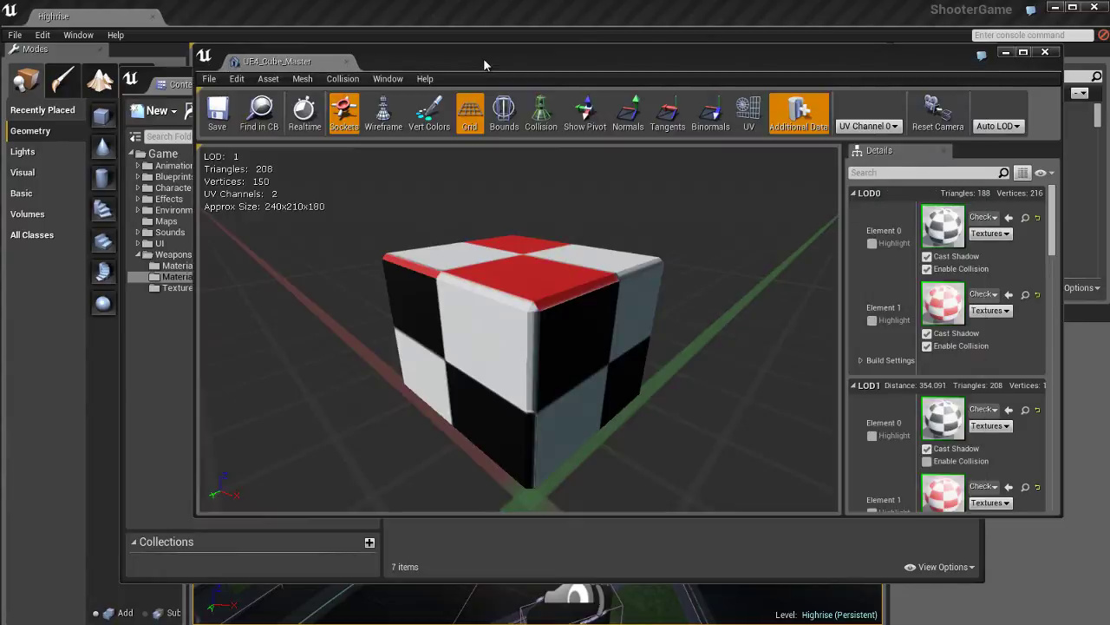
pyautogui.click(263, 121)
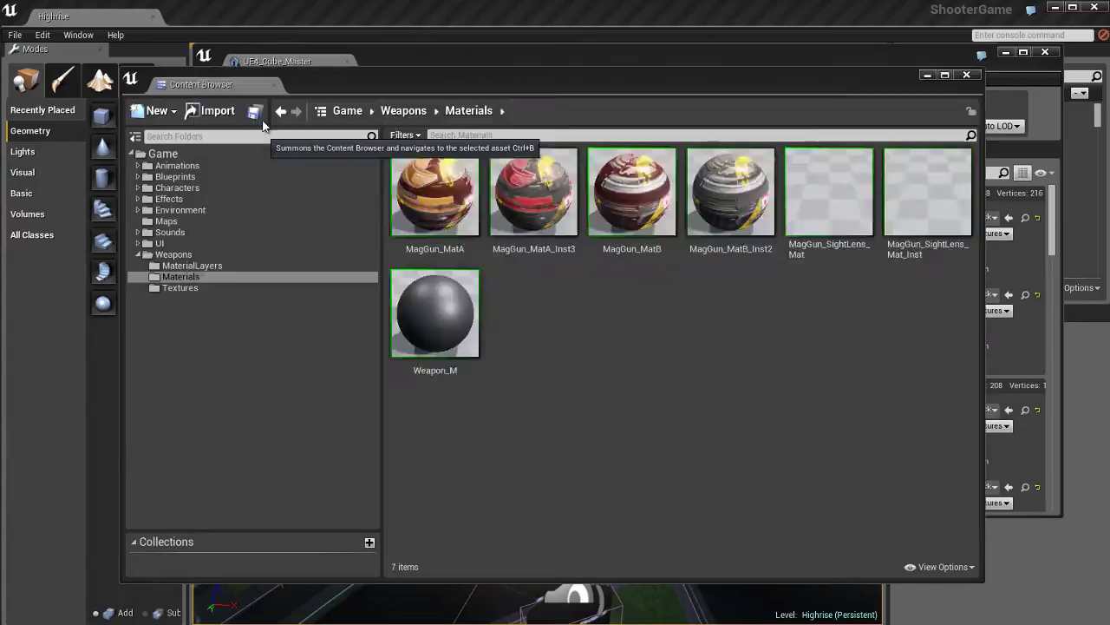
pyautogui.click(192, 212)
pyautogui.click(735, 357)
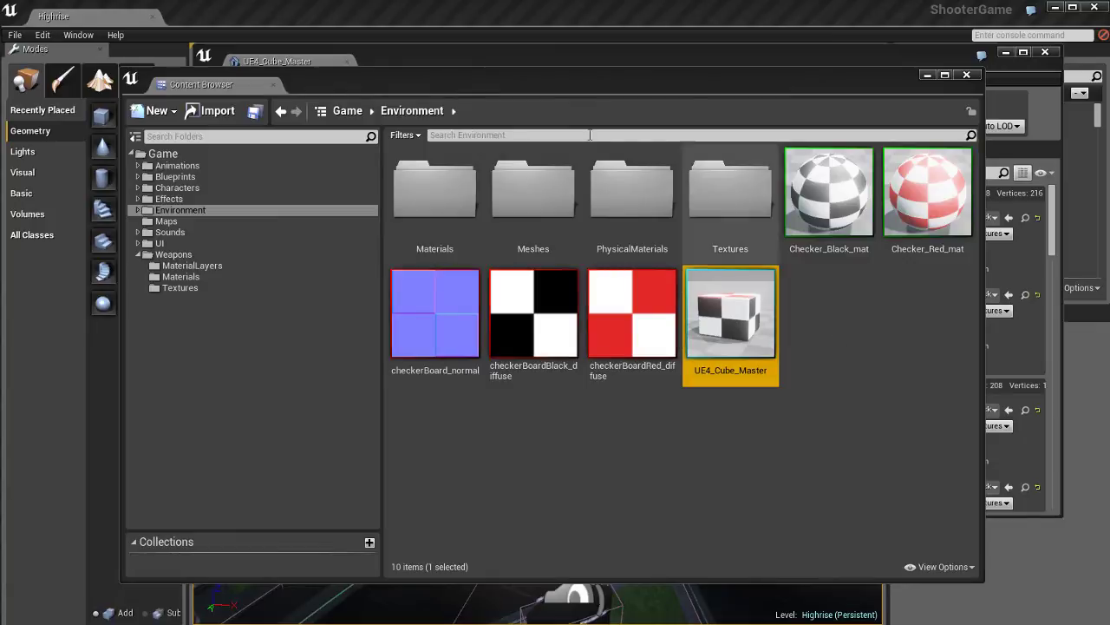
pyautogui.click(529, 57)
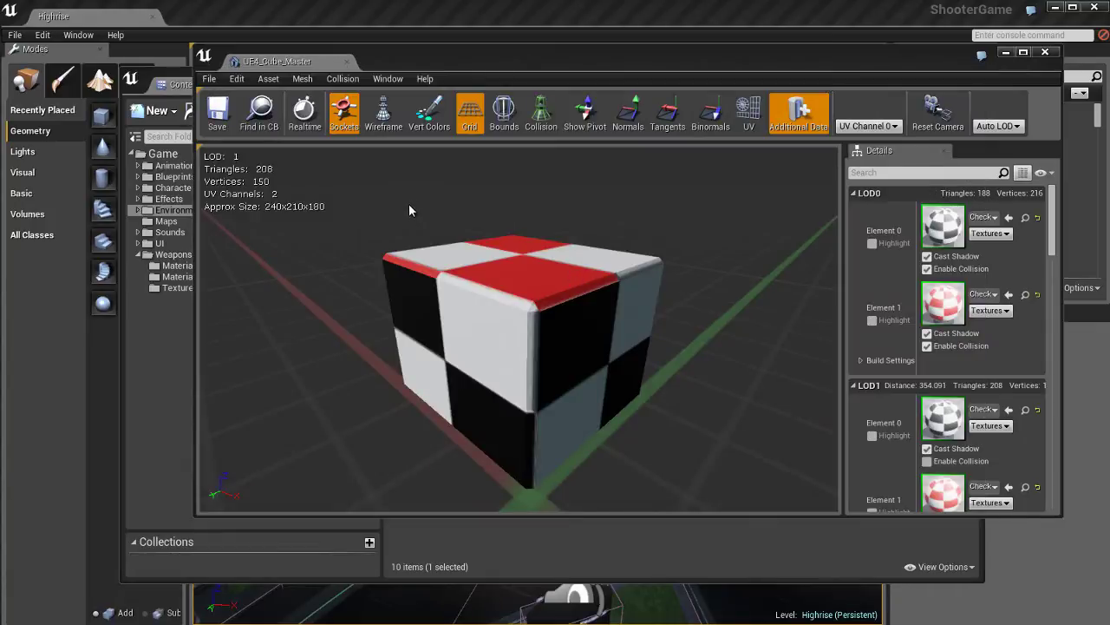
# Preview the cube mesh in wireframe and with its vertex colors, turning each display off again
pyautogui.click(306, 113)
pyautogui.click(383, 113)
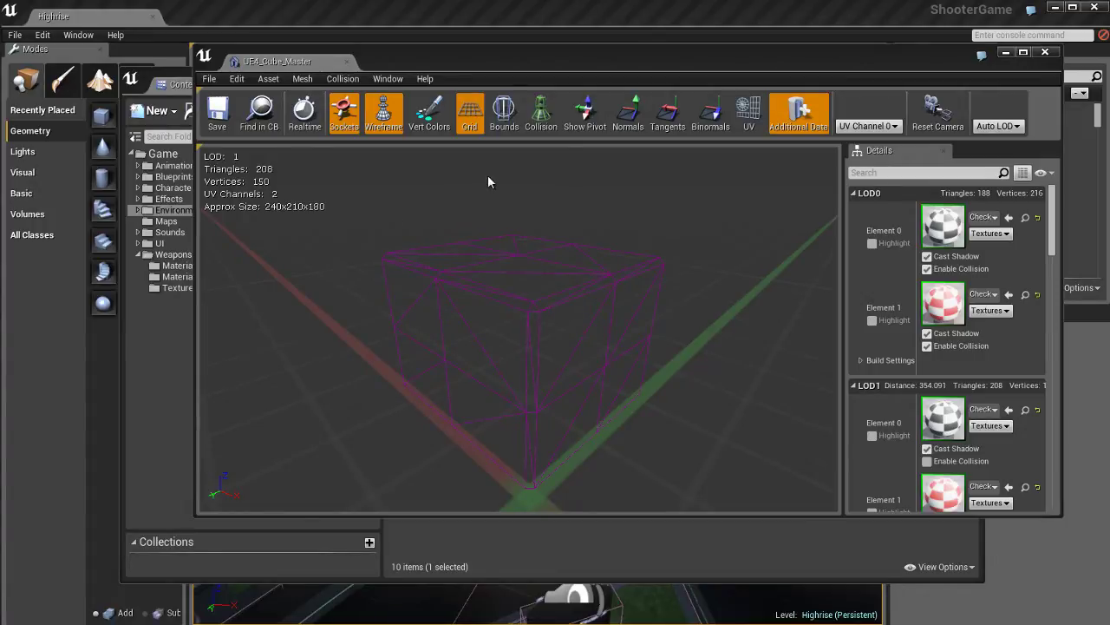
pyautogui.click(384, 113)
pyautogui.click(434, 117)
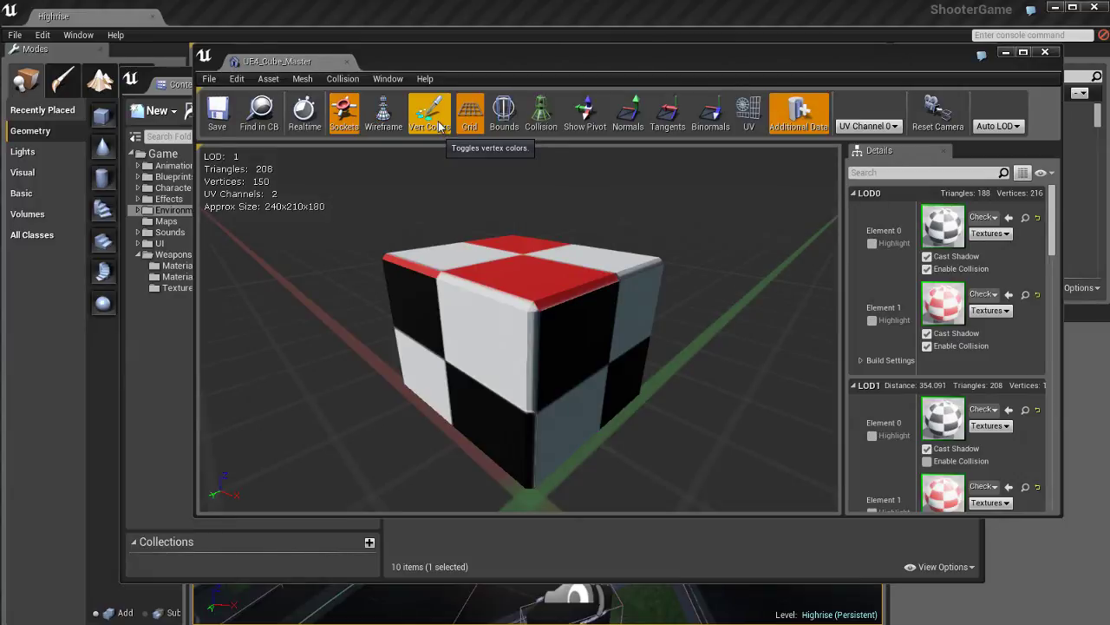
pyautogui.click(438, 122)
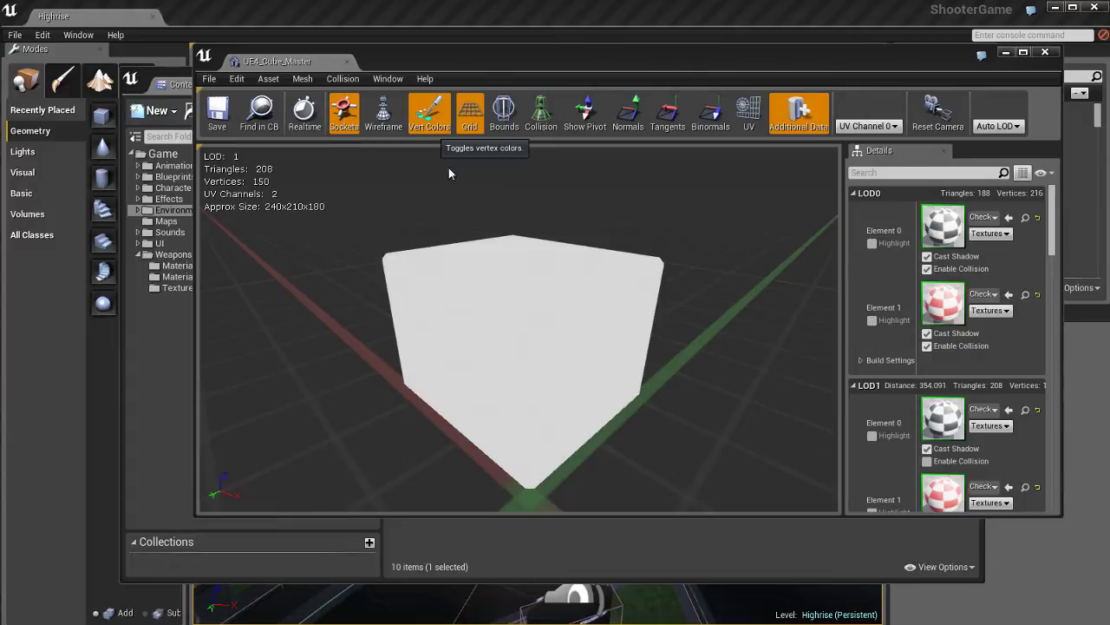
pyautogui.click(431, 122)
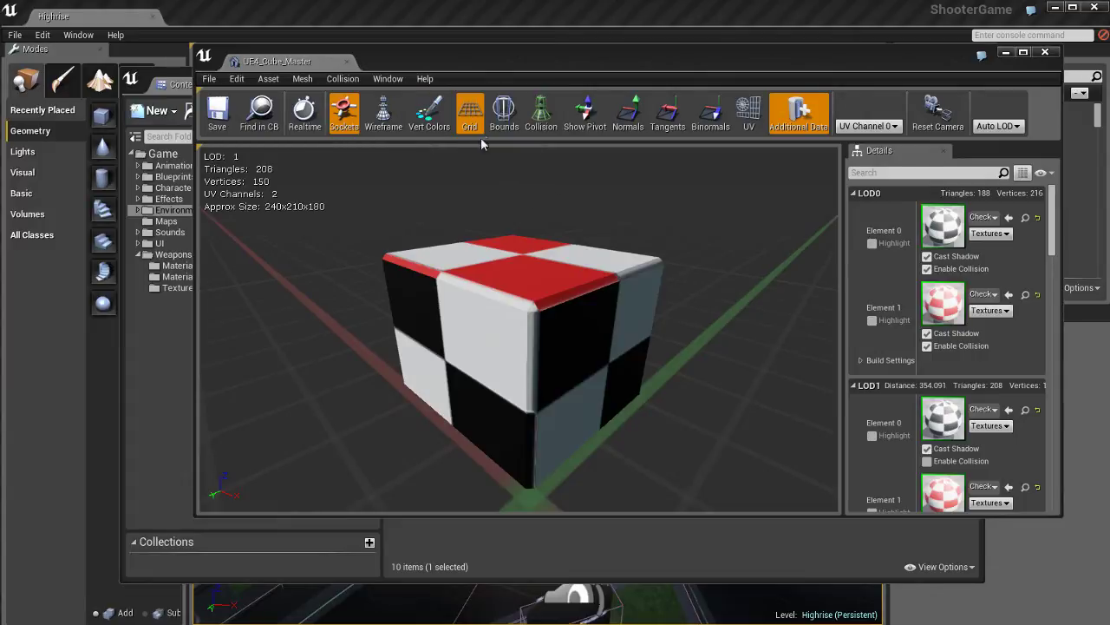
# Toggle the preview grid off and on, and briefly show the mesh bounds
pyautogui.click(470, 112)
pyautogui.click(469, 112)
pyautogui.click(508, 118)
pyautogui.click(504, 116)
# Examine the cube's simplified collision mesh with wireframe view switched on, and hide the collision again
pyautogui.click(542, 113)
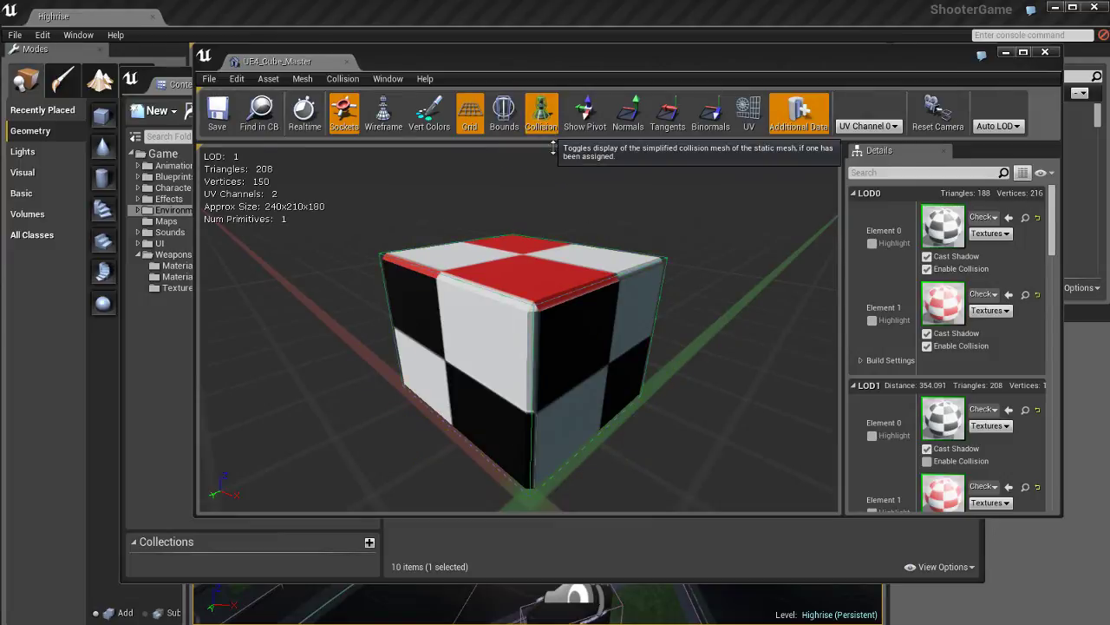
pyautogui.click(384, 113)
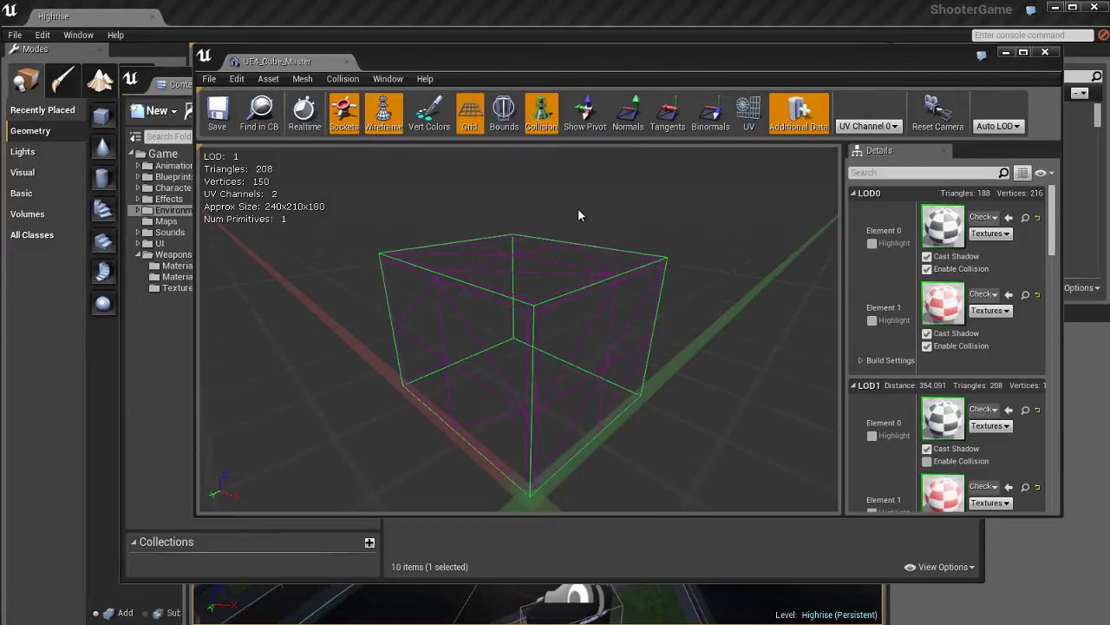
pyautogui.click(541, 114)
pyautogui.click(542, 114)
pyautogui.click(540, 122)
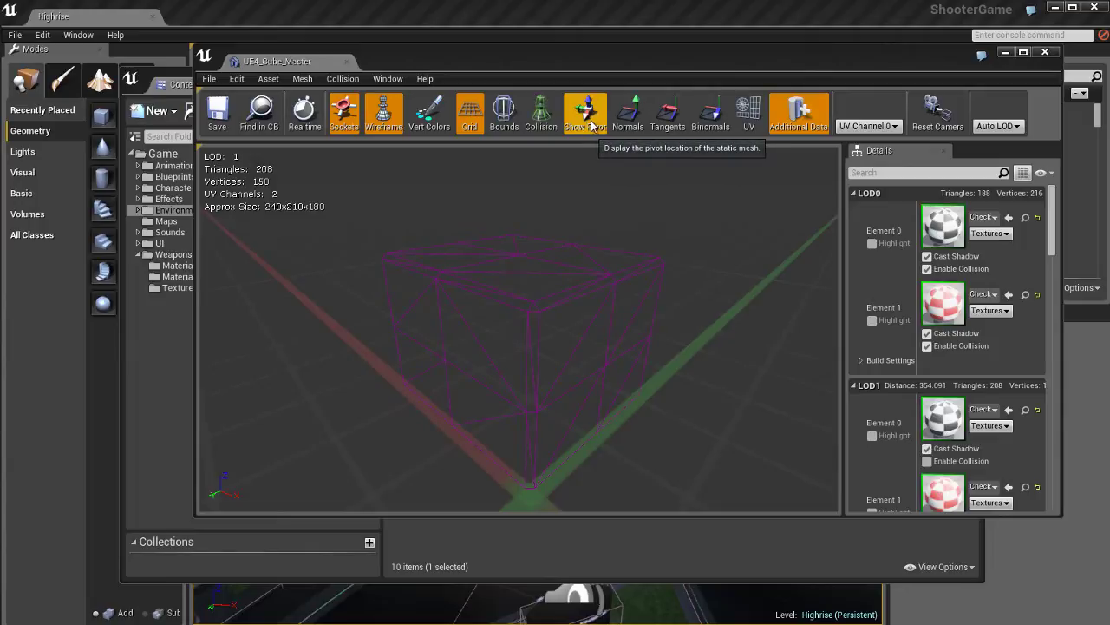
# Show the cube's pivot location, inspect it at the base corner and hide it again
pyautogui.click(593, 126)
pyautogui.moveTo(627, 426)
pyautogui.mouseDown()
pyautogui.moveTo(626, 474)
pyautogui.moveTo(631, 395)
pyautogui.moveTo(633, 414)
pyautogui.mouseUp()
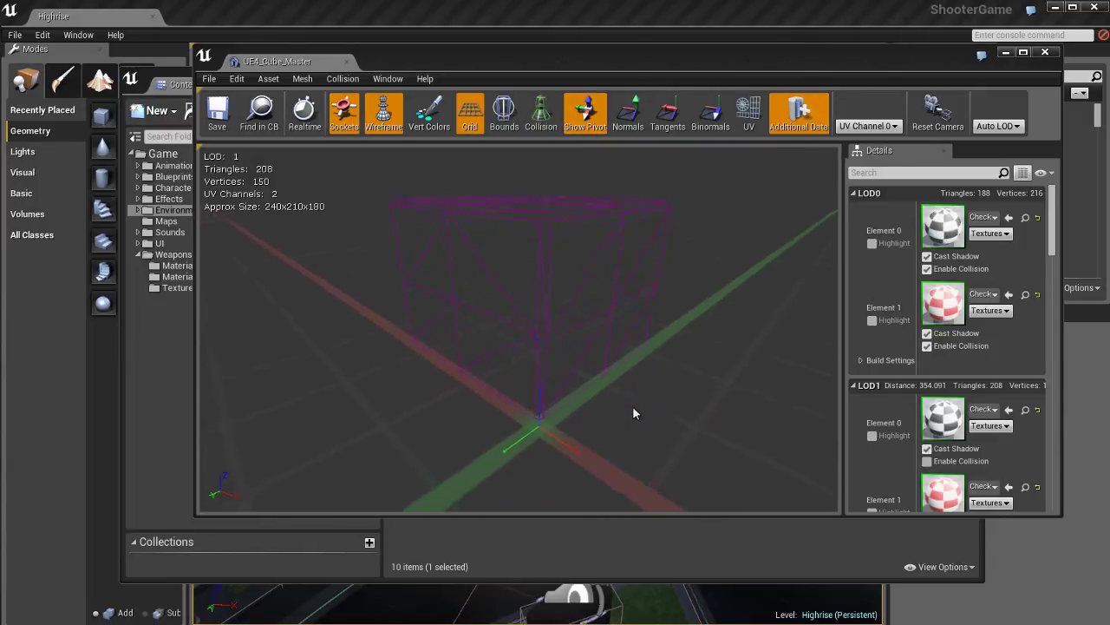
pyautogui.click(596, 126)
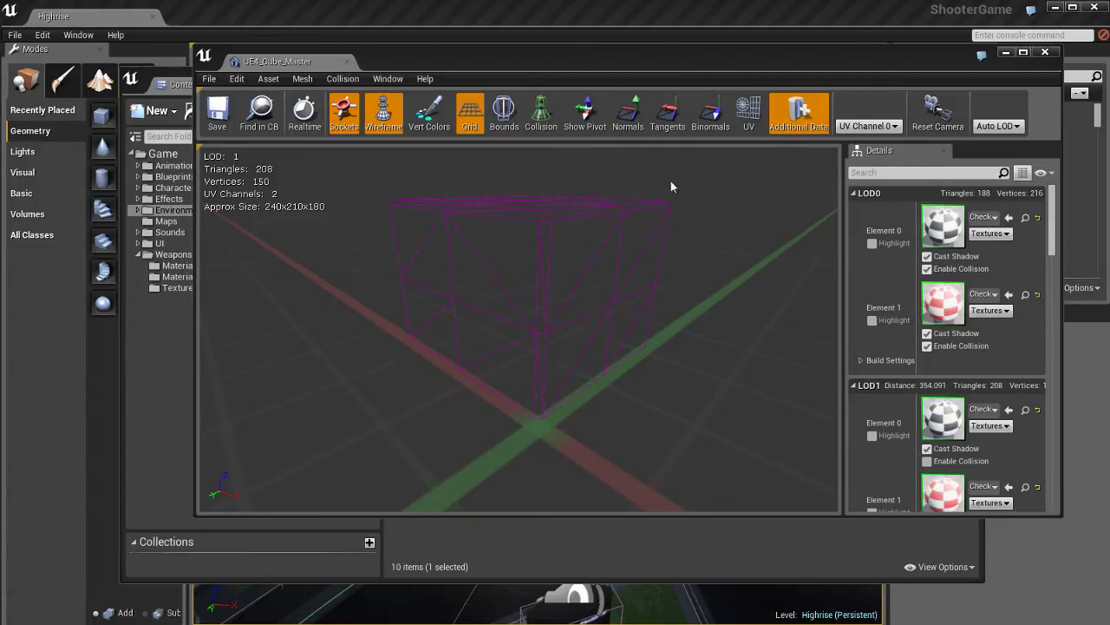
# Examine the cube's vertex normals, tangents and binormals one at a time, hiding each display after viewing
pyautogui.click(630, 120)
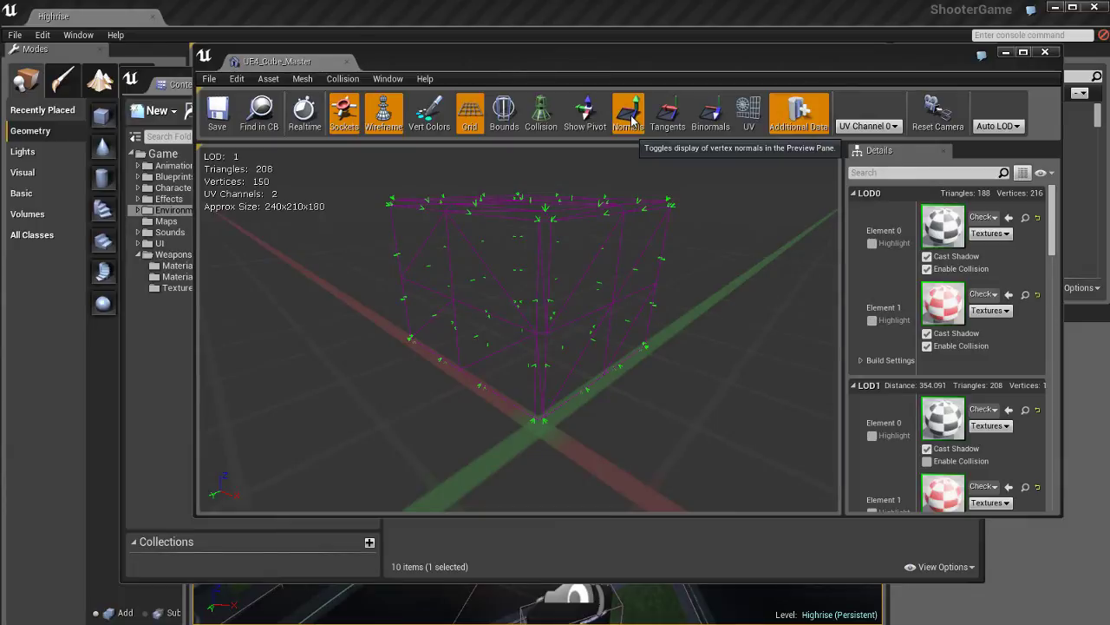
pyautogui.click(670, 116)
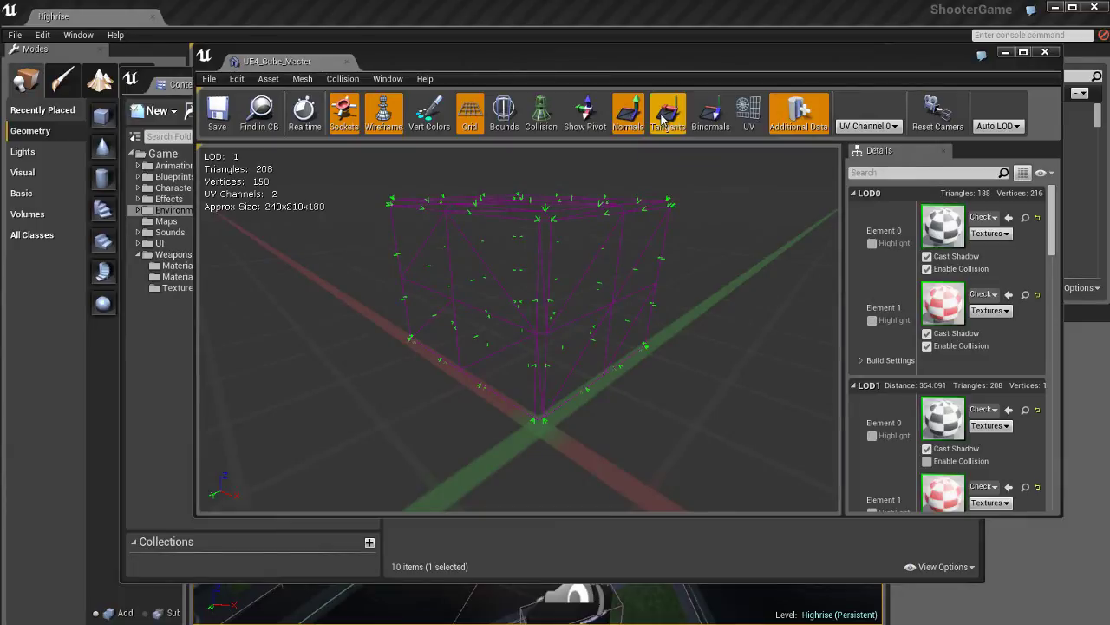
pyautogui.click(631, 119)
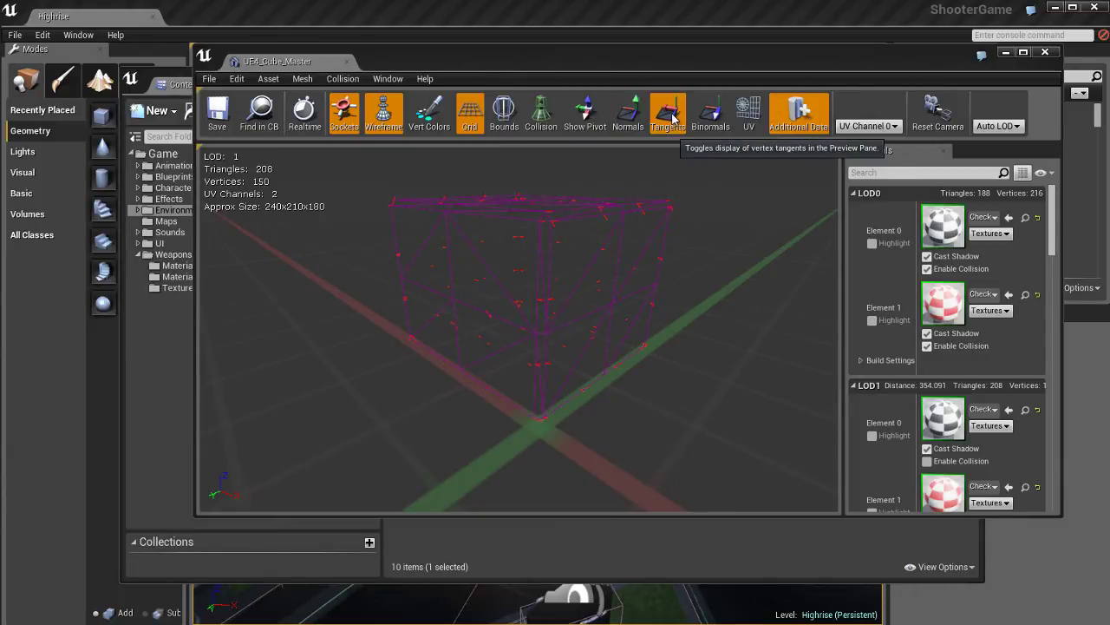
pyautogui.click(672, 116)
pyautogui.click(711, 119)
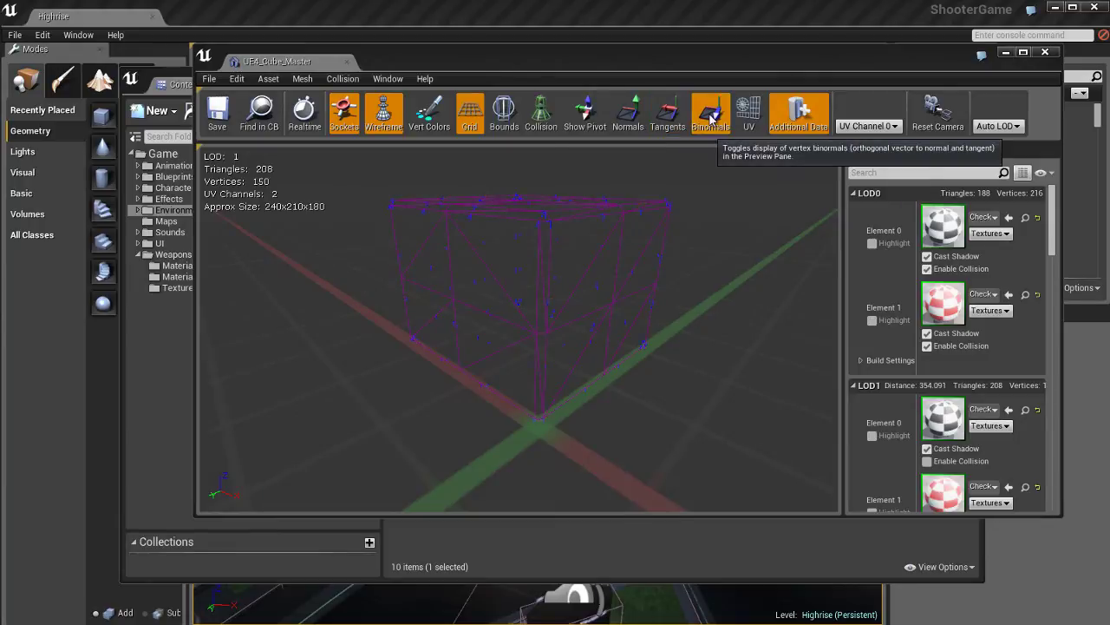
pyautogui.click(711, 118)
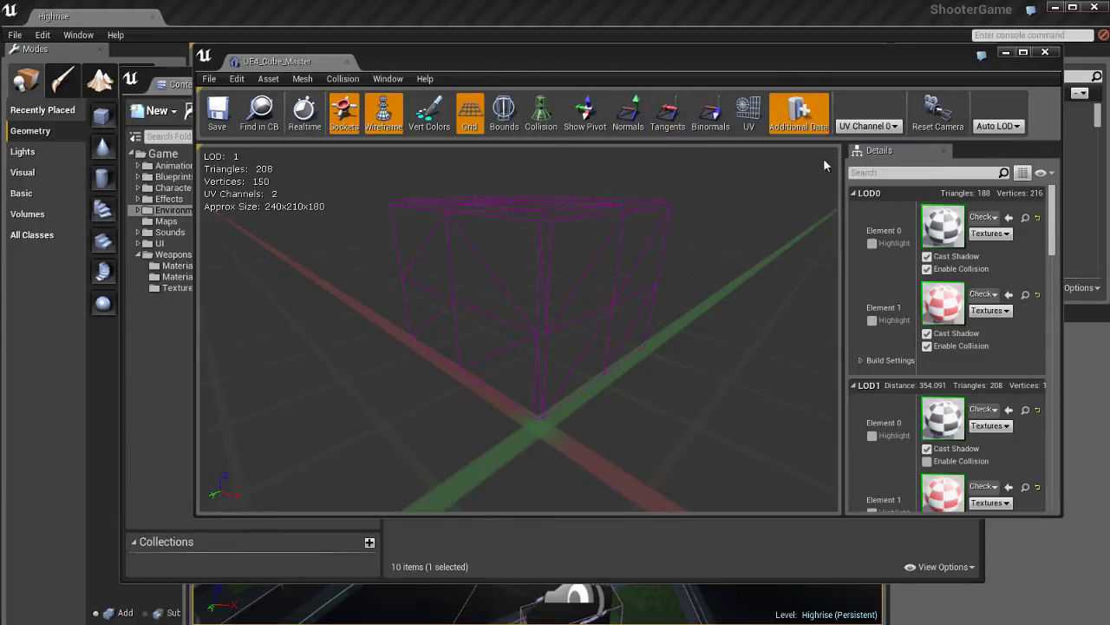
# Examine the cube's UV layout in UV Channel 0 and UV Channel 1, returning to channel 0 and hiding the overlay
pyautogui.click(749, 111)
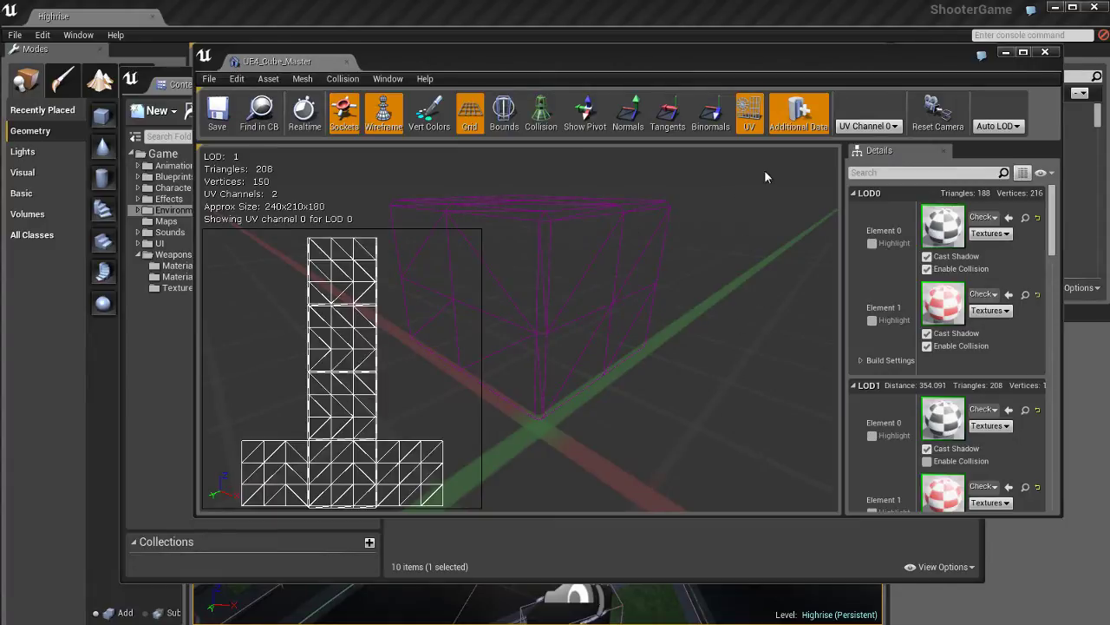
pyautogui.click(882, 128)
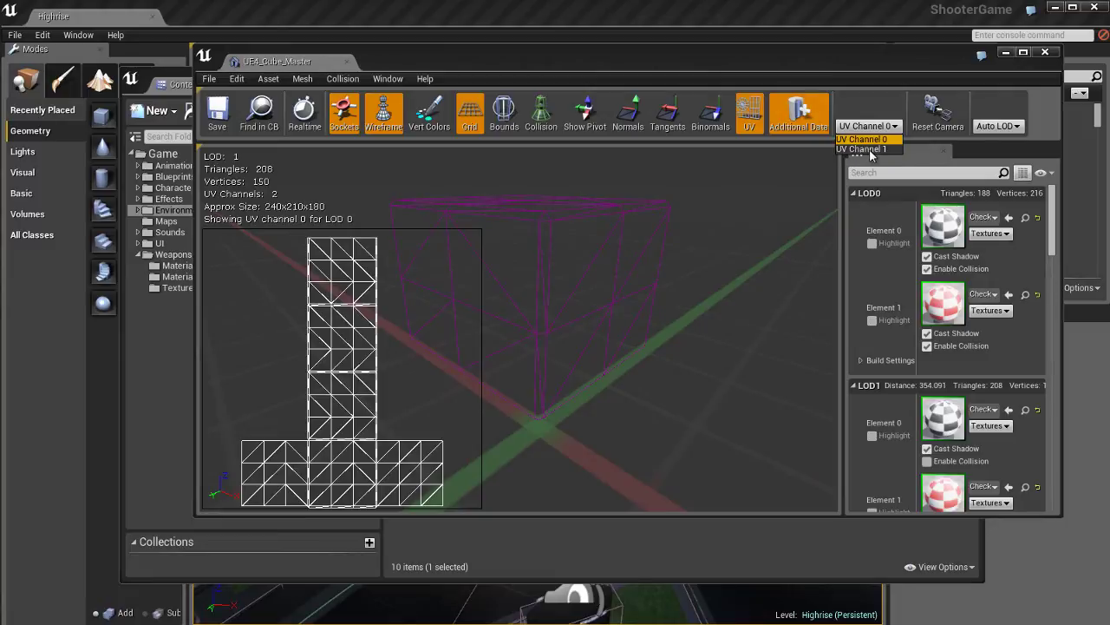
pyautogui.click(870, 150)
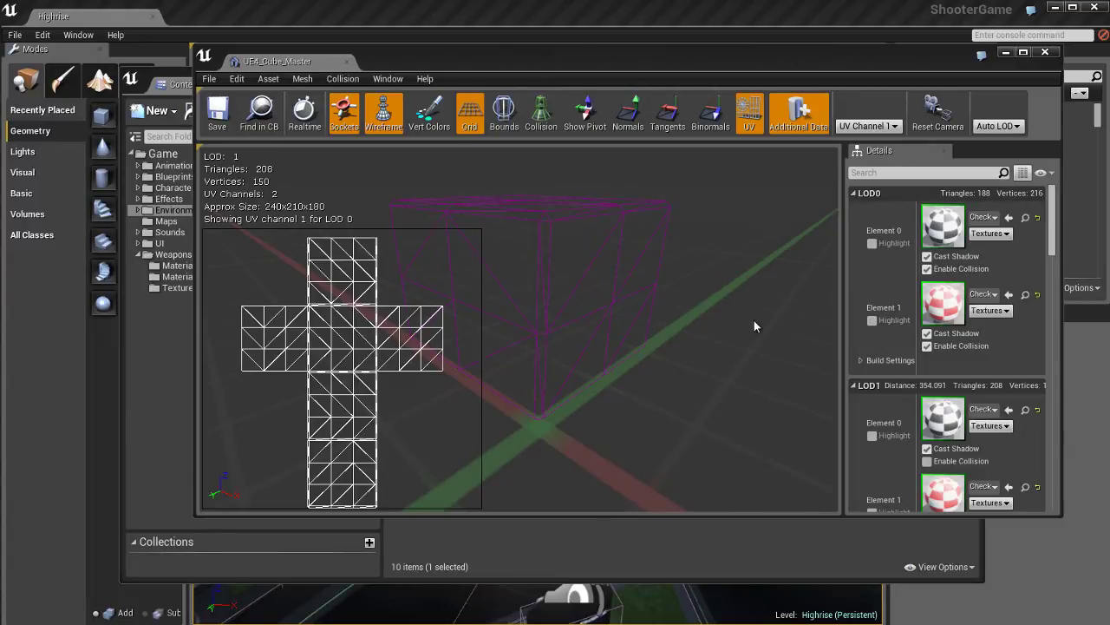
pyautogui.click(866, 126)
pyautogui.click(863, 138)
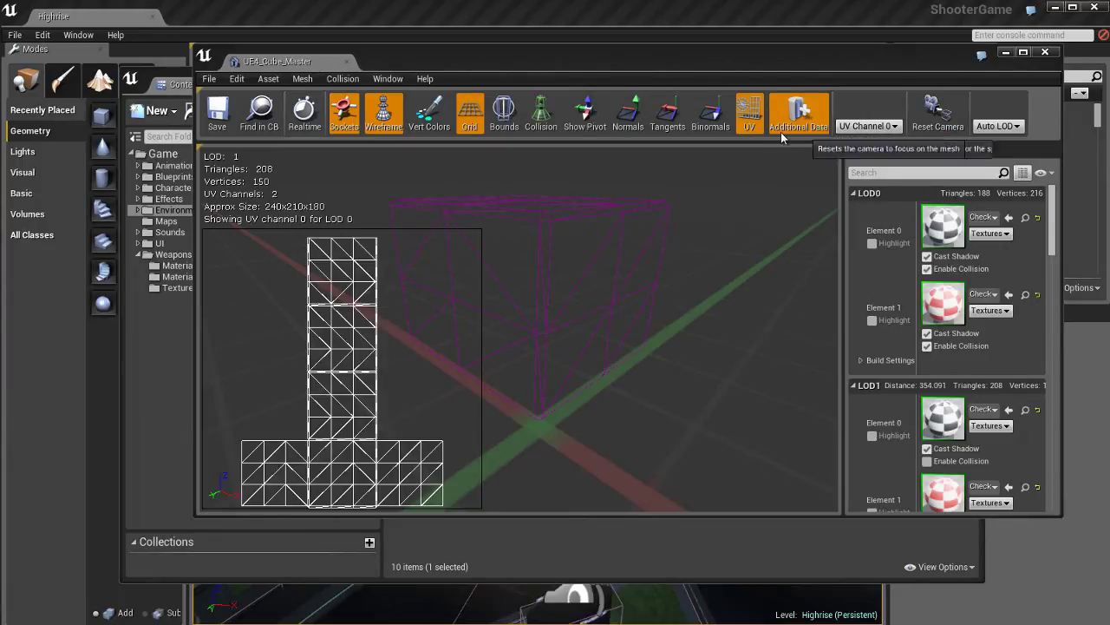
pyautogui.click(749, 117)
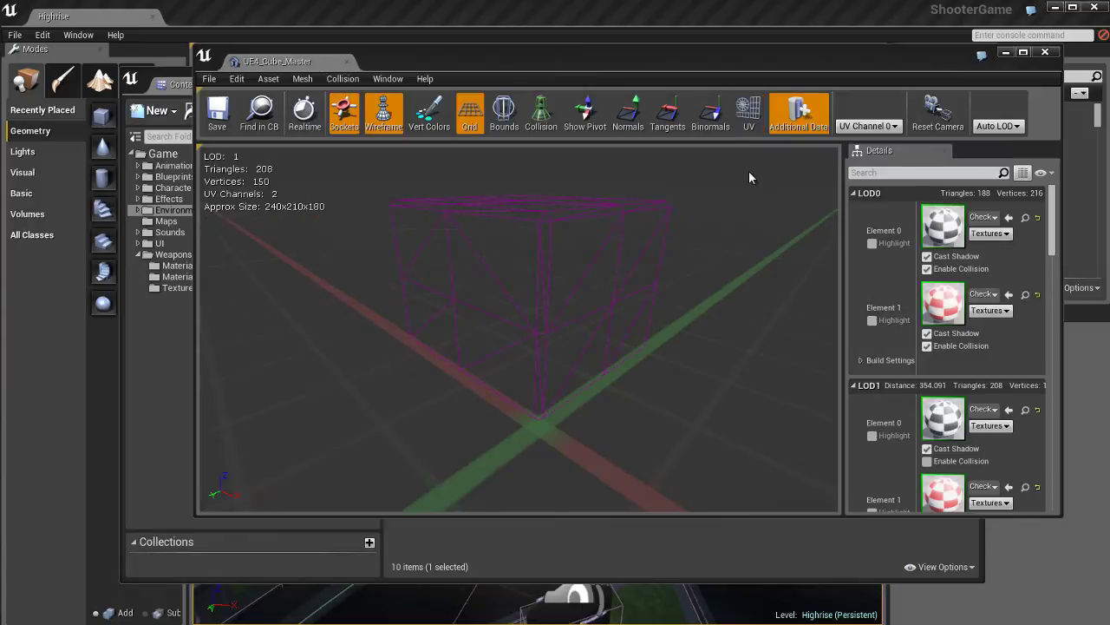
# Reset the camera and preview the cube's wireframe at Base LOD, LOD Level 1 and LOD Level 2, returning to Auto LOD
pyautogui.click(951, 126)
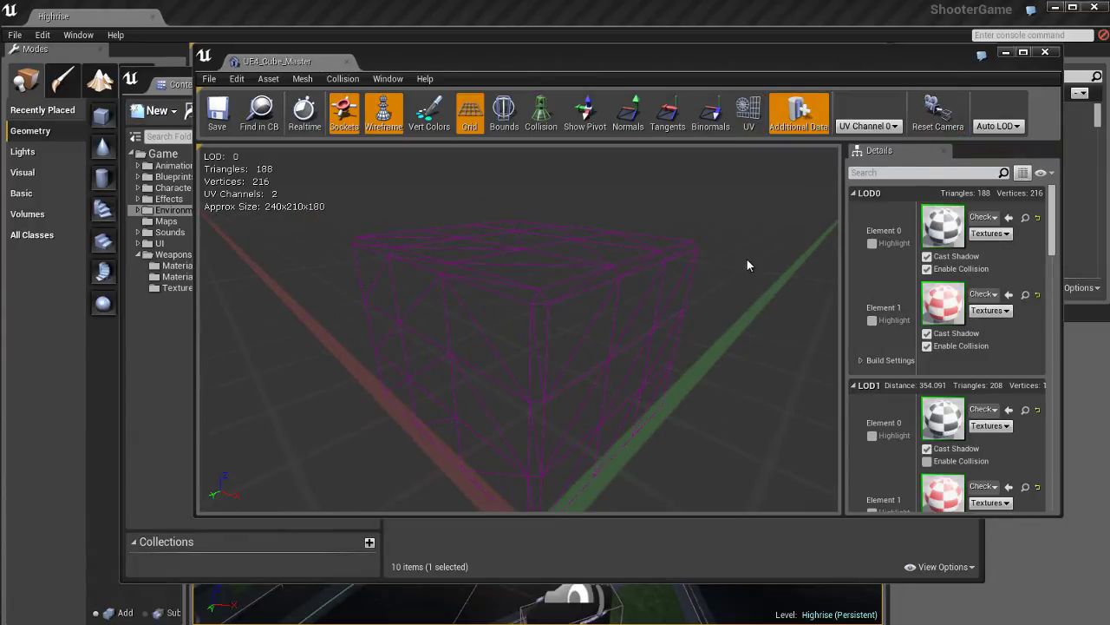
pyautogui.click(1009, 126)
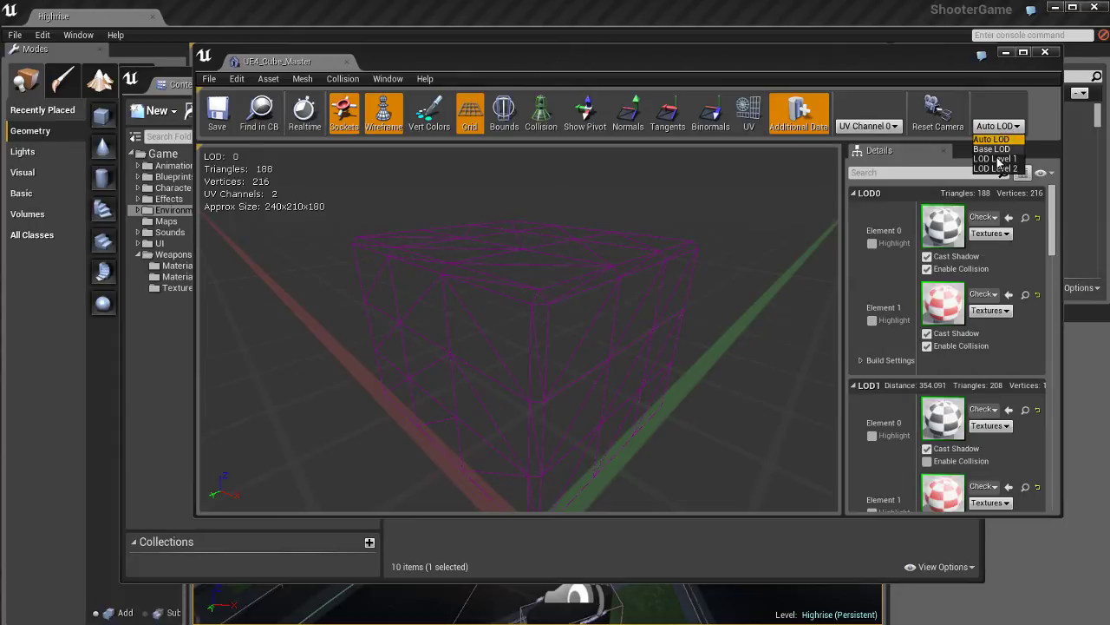
pyautogui.click(995, 149)
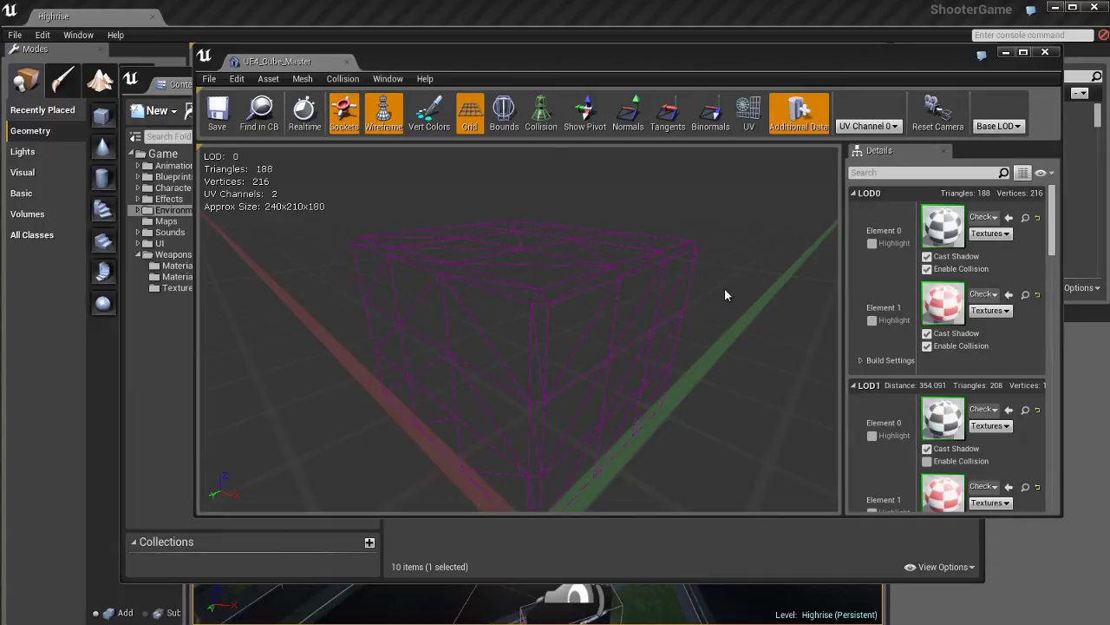
pyautogui.click(1009, 126)
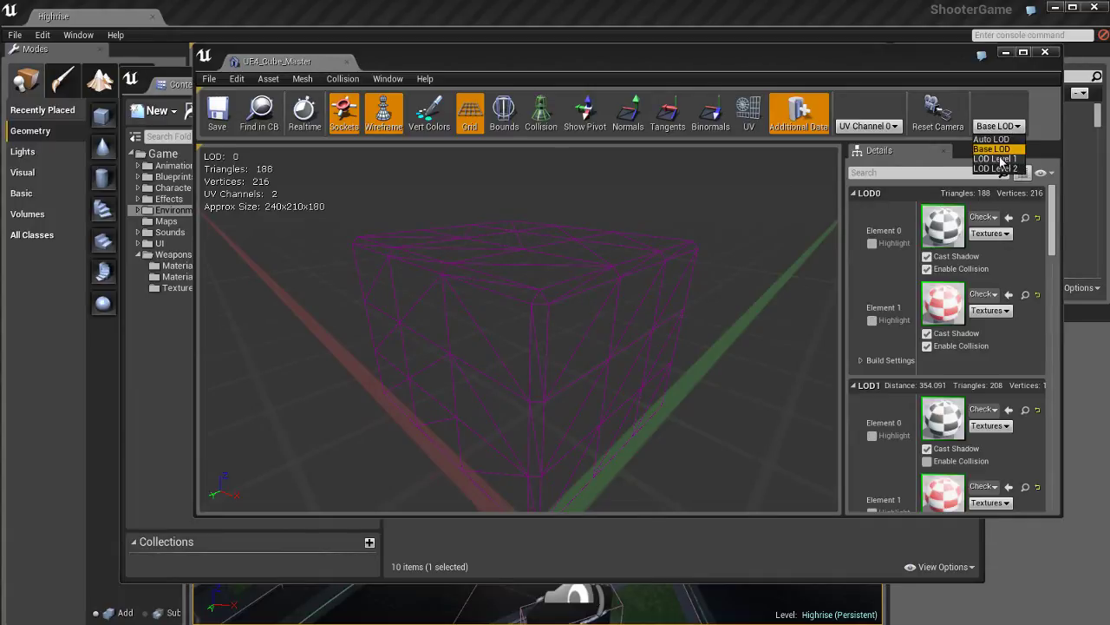
pyautogui.click(997, 158)
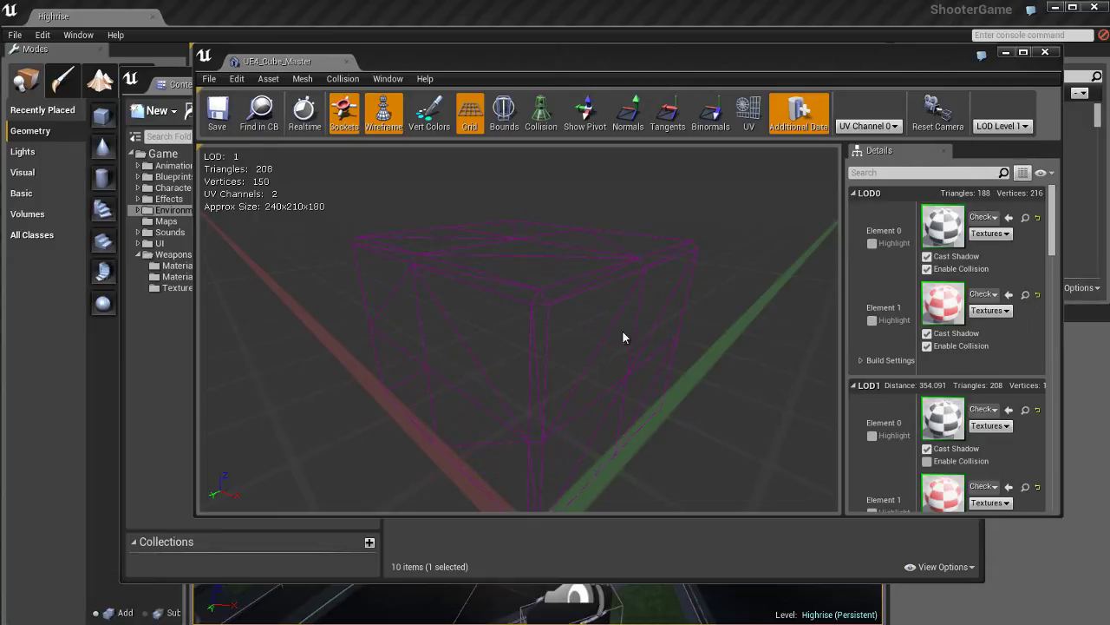
pyautogui.click(1005, 127)
pyautogui.click(998, 169)
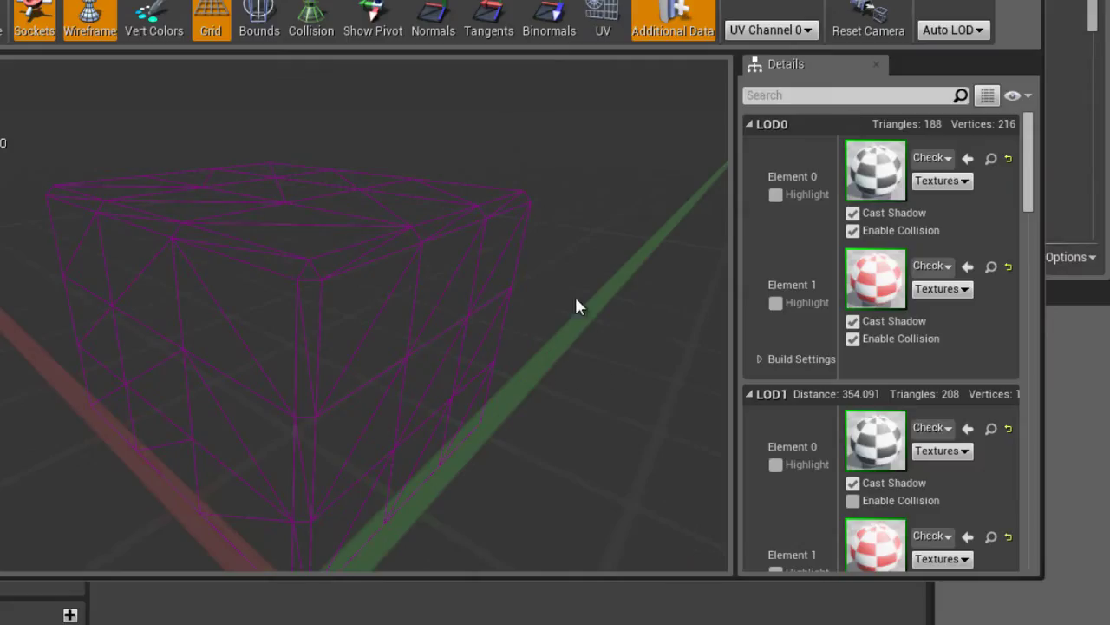
# Collapse all property categories in the cube's details, from LOD0 through Navigation
pyautogui.click(791, 124)
pyautogui.click(794, 150)
pyautogui.click(794, 176)
pyautogui.click(795, 203)
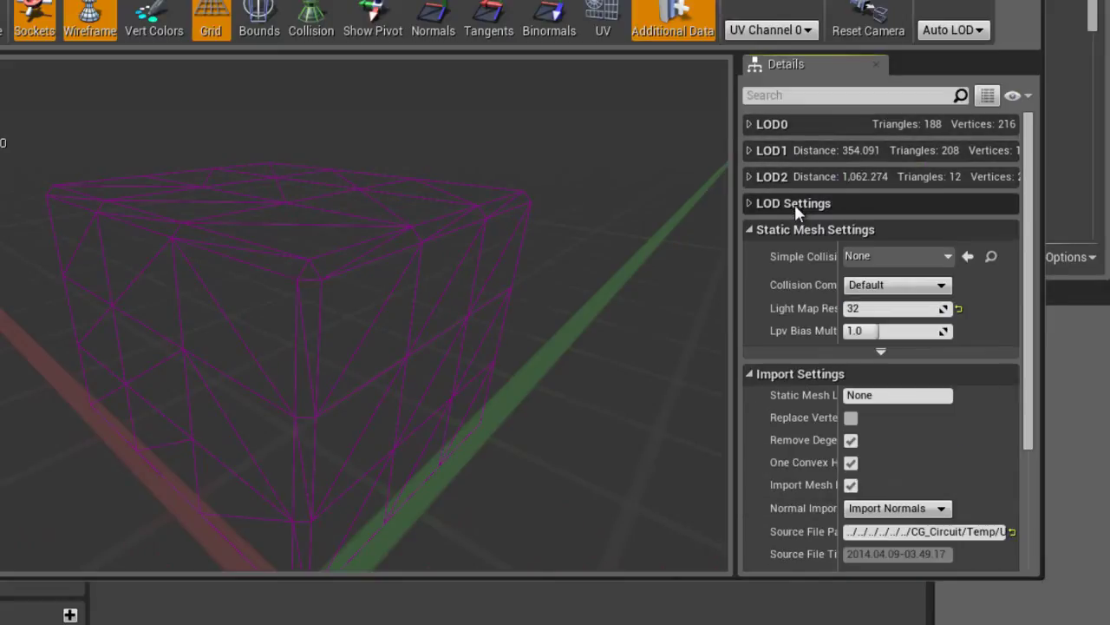
pyautogui.click(794, 229)
pyautogui.click(800, 256)
pyautogui.click(804, 281)
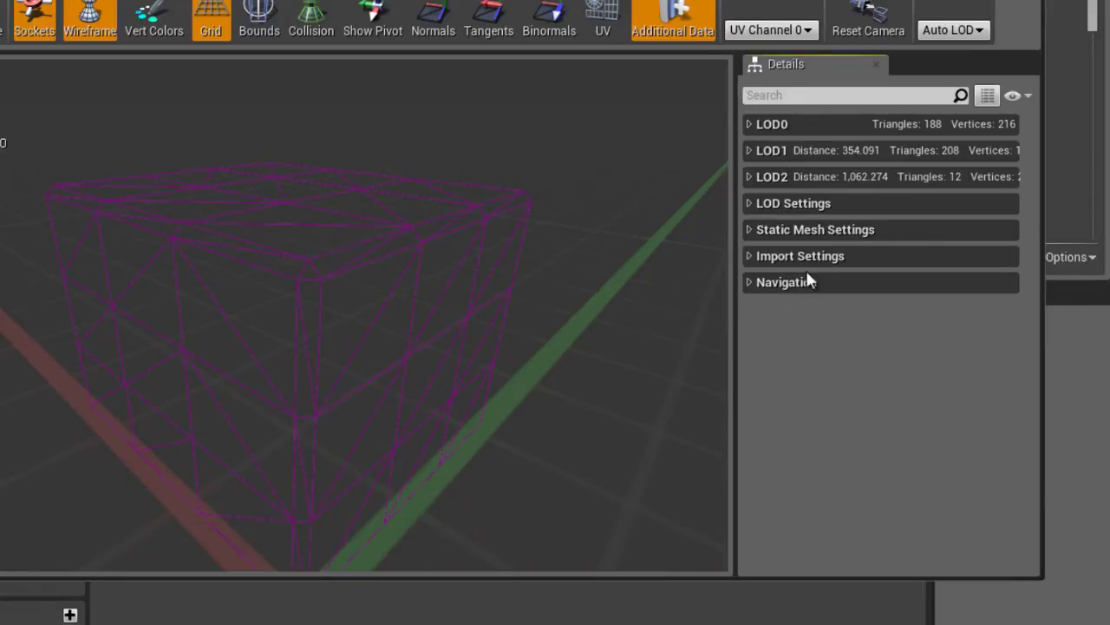
# Examine the material elements and options of LOD0, LOD1 and LOD2 one at a time, collapsing each category after viewing
pyautogui.click(806, 127)
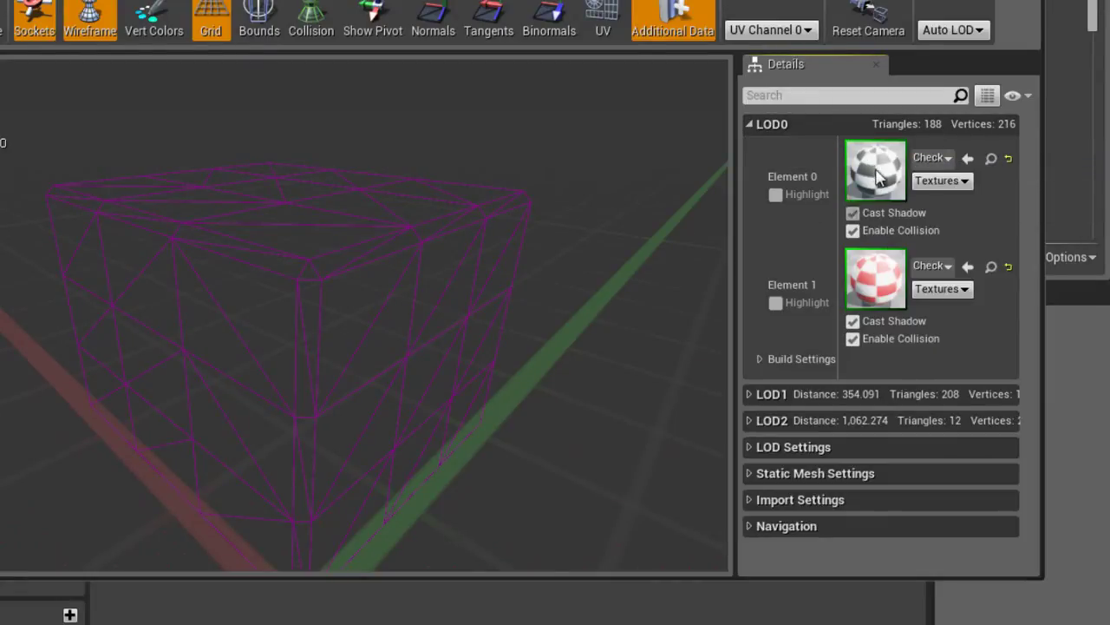
pyautogui.click(768, 125)
pyautogui.click(781, 150)
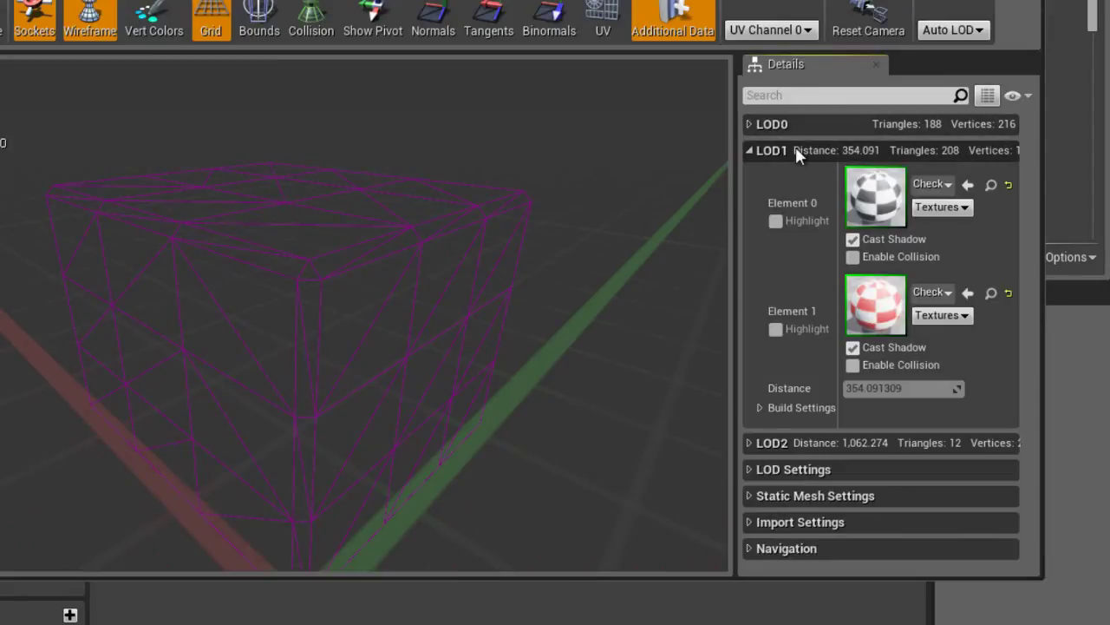
pyautogui.click(796, 149)
pyautogui.click(786, 175)
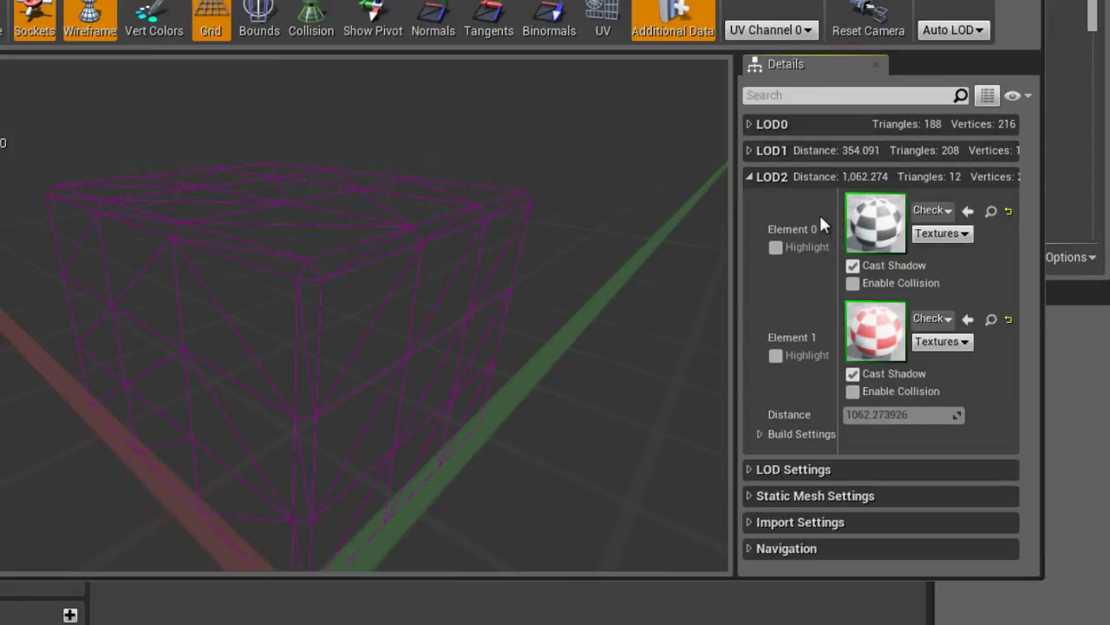
pyautogui.click(784, 175)
# Examine the LOD Settings, including the available LOD groups and the advanced Auto Distance option, and collapse the category again
pyautogui.click(793, 207)
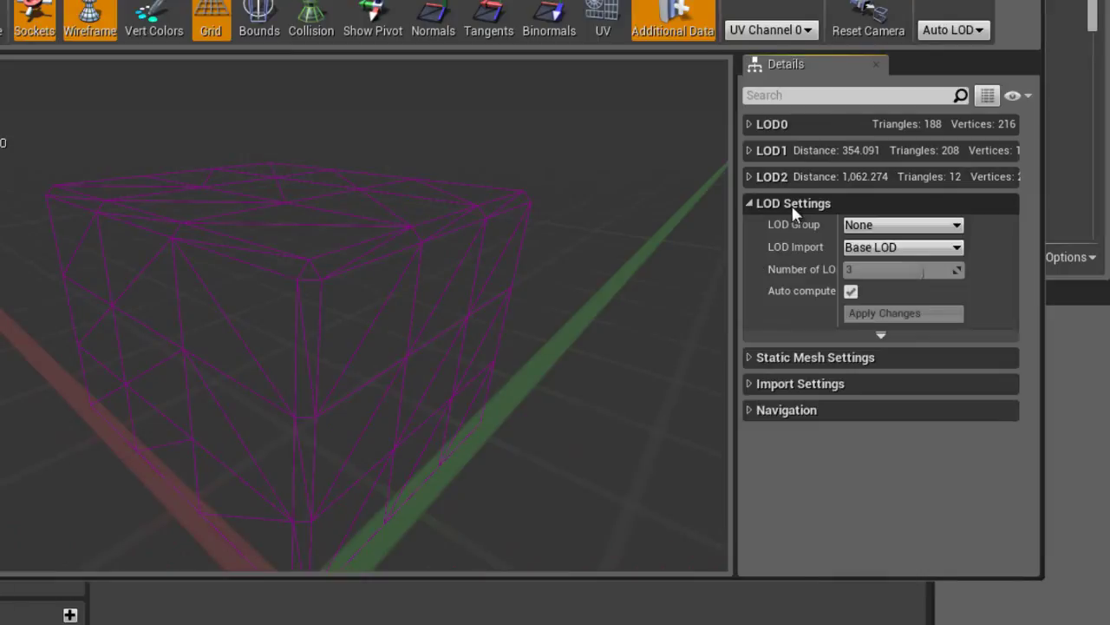
pyautogui.click(947, 225)
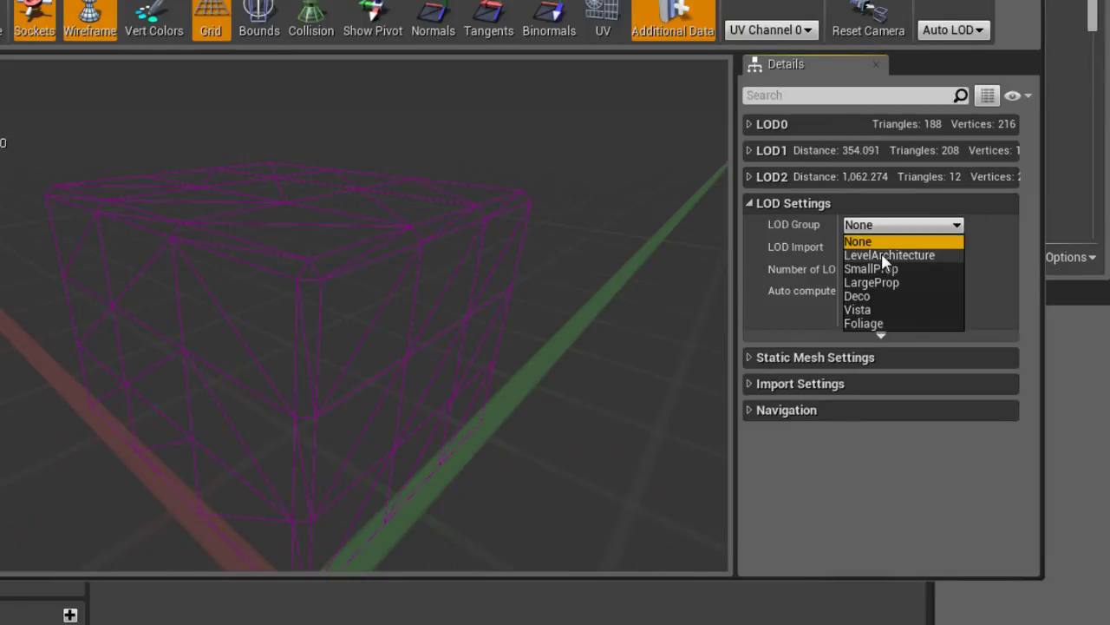
pyautogui.click(989, 223)
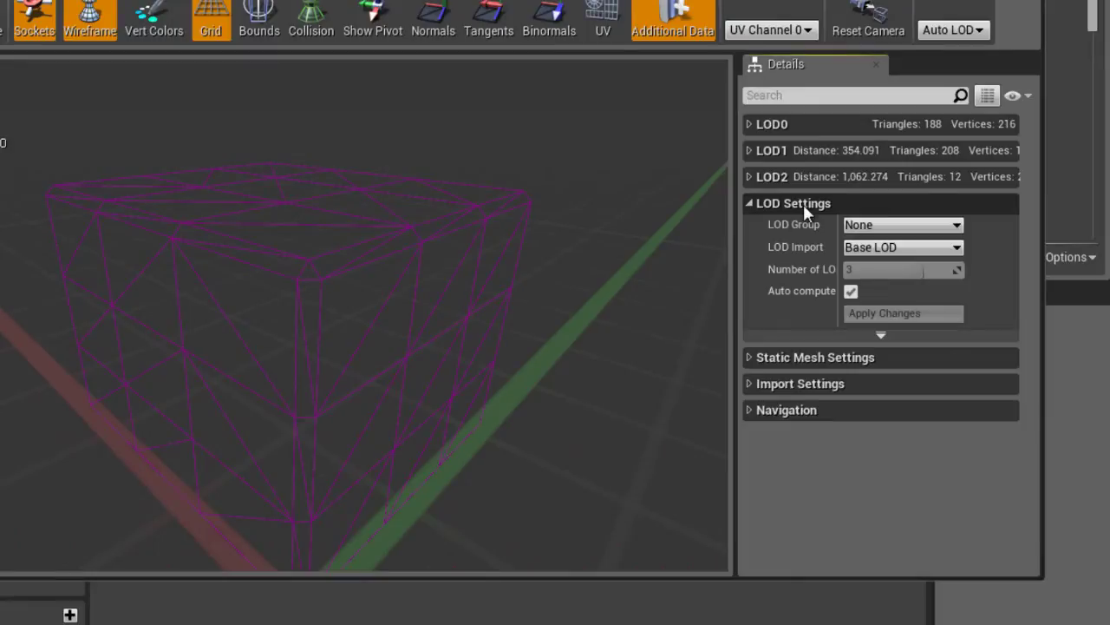
pyautogui.click(882, 337)
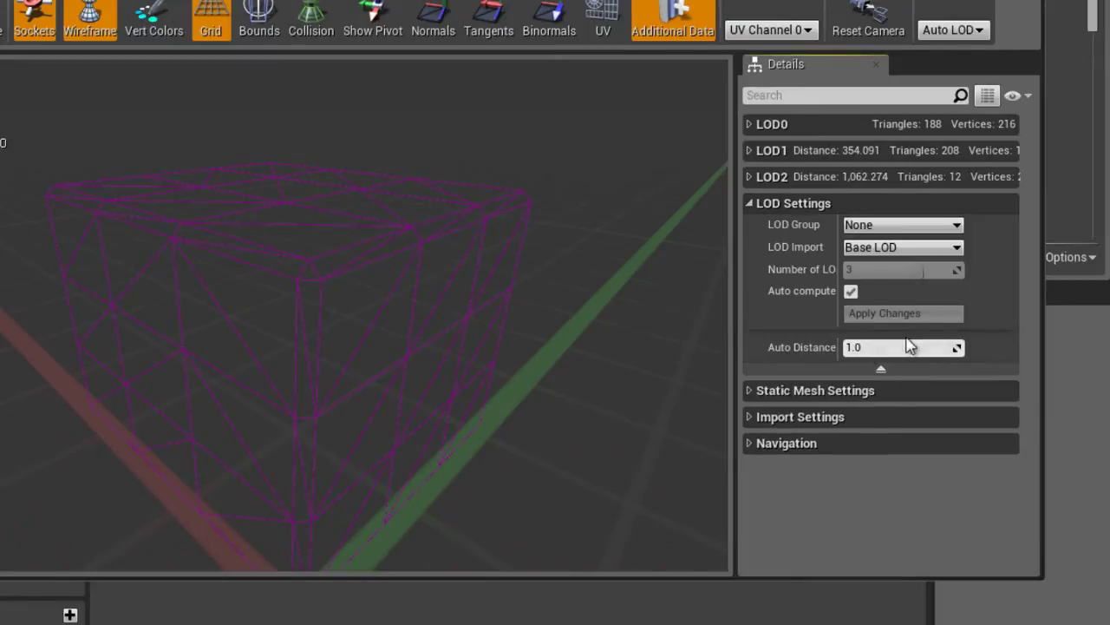
pyautogui.click(881, 369)
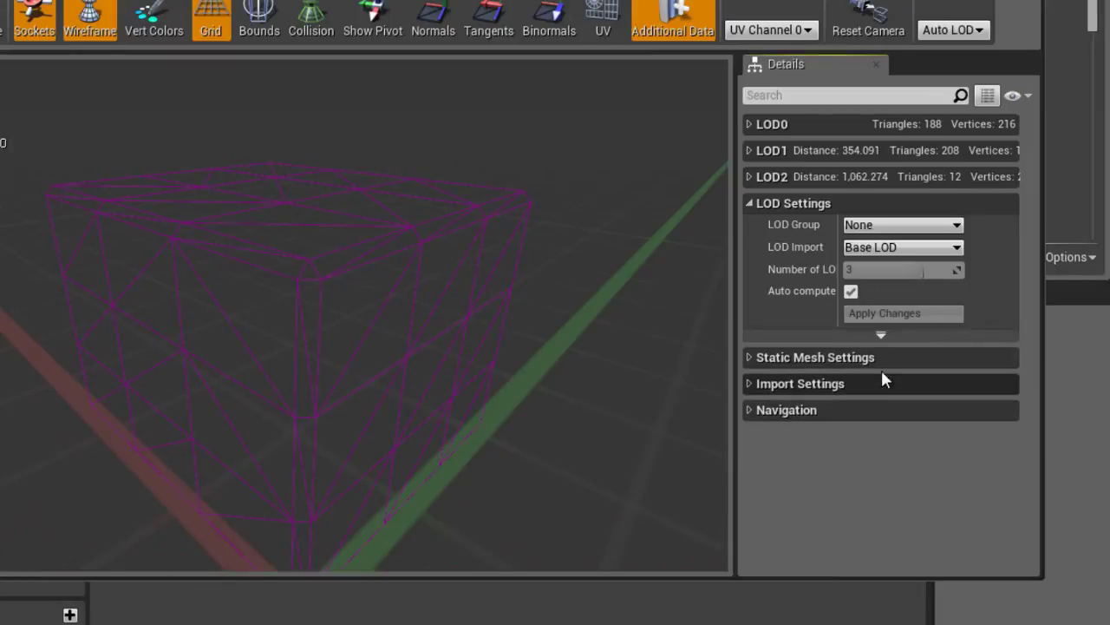
pyautogui.click(810, 203)
# Examine the Static Mesh Settings and the available collision complexity options, leaving the complexity at Default
pyautogui.click(851, 229)
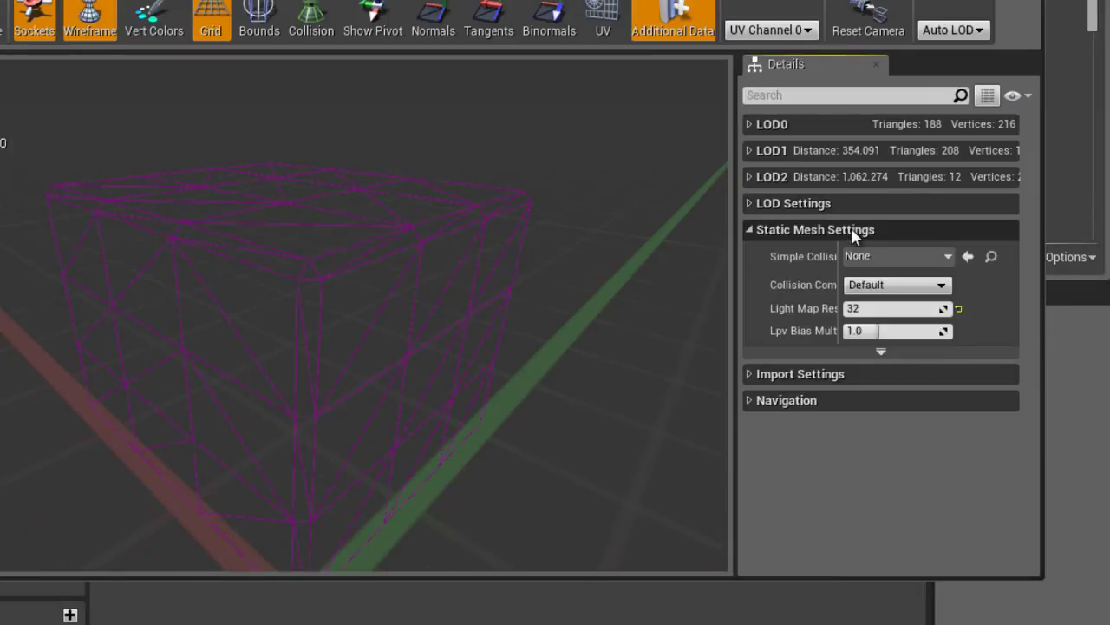
pyautogui.click(936, 294)
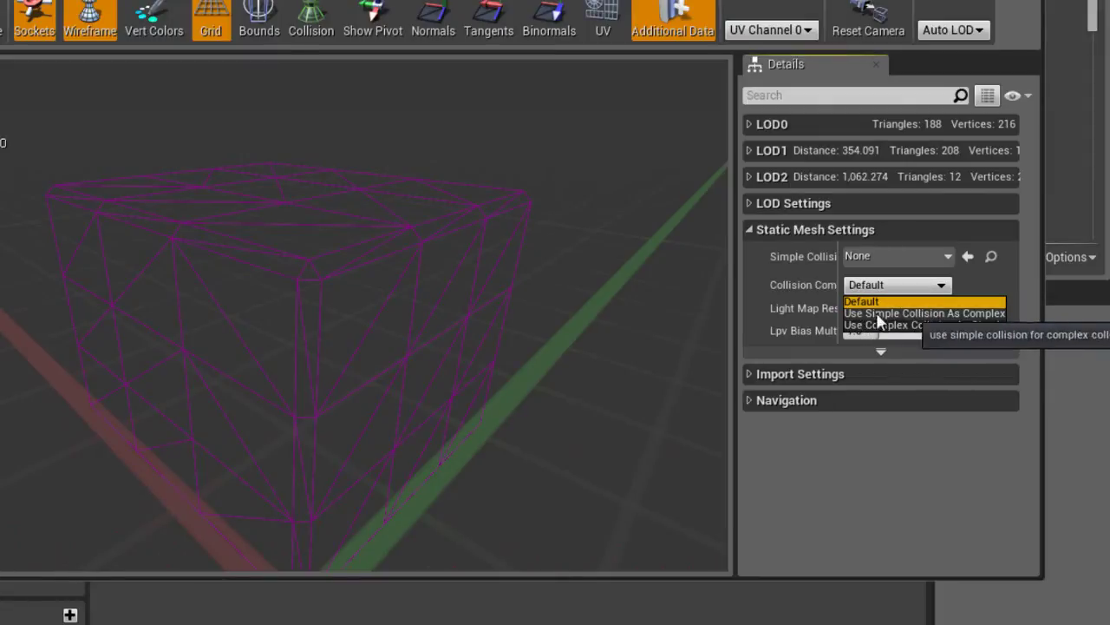
pyautogui.click(803, 286)
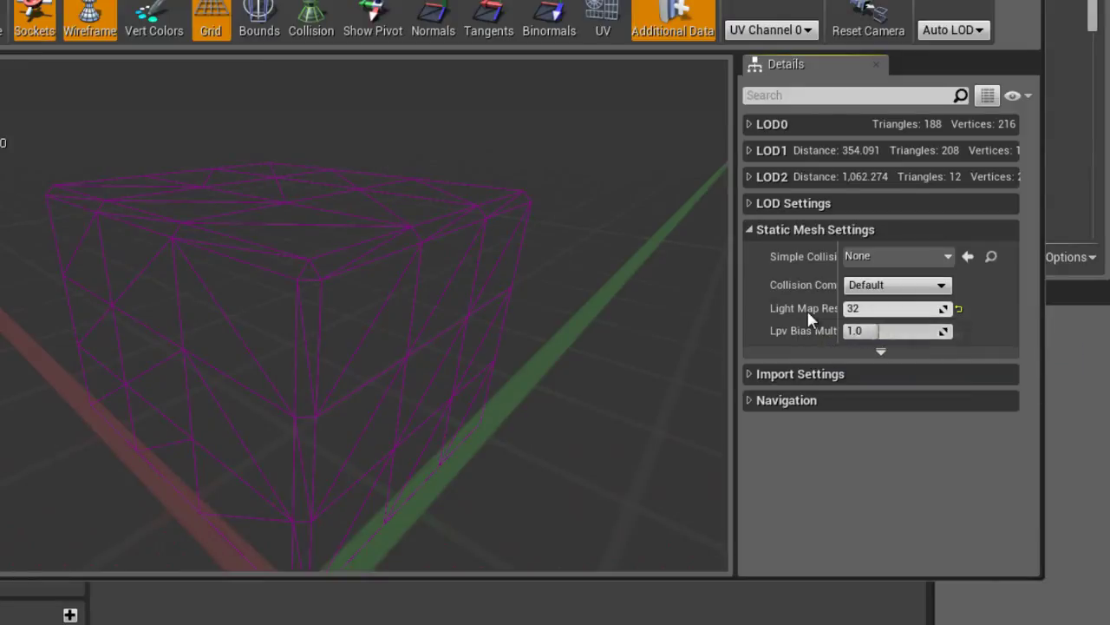
# Try a light map resolution of 64 for the cube and set it back to 32
pyautogui.click(919, 310)
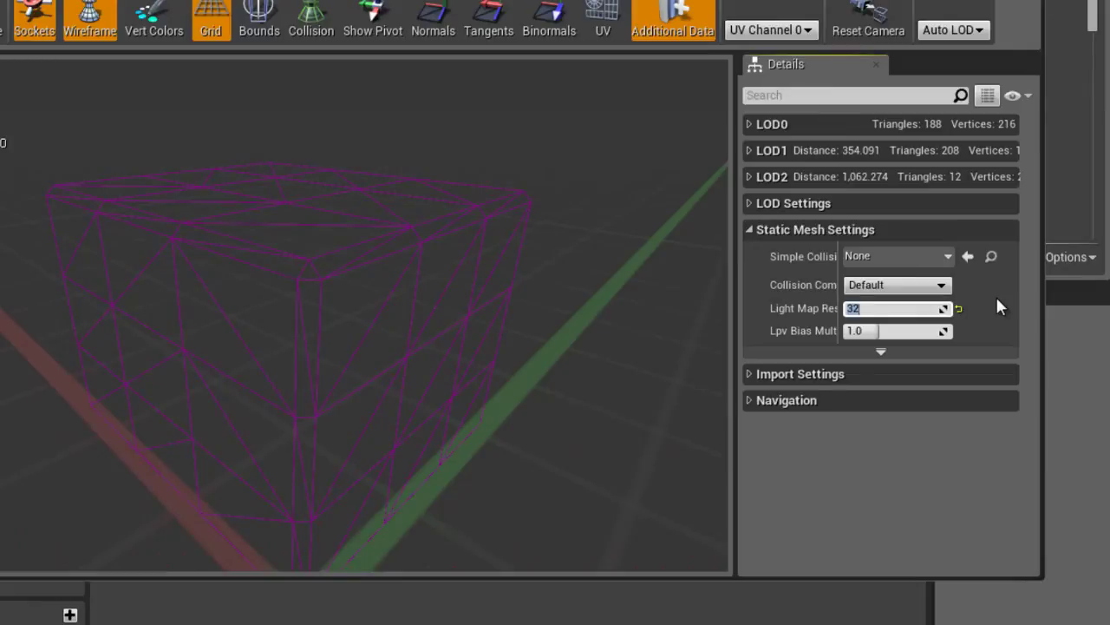
pyautogui.write('64')
pyautogui.press('Return')
pyautogui.write('32')
pyautogui.press('Return')
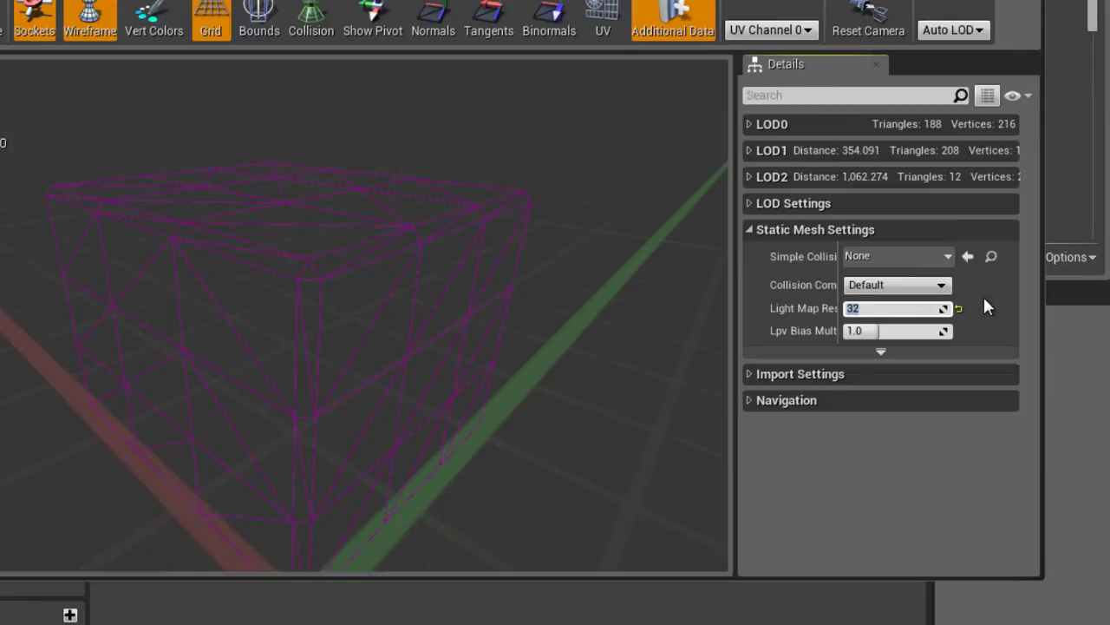
# Collapse the Static Mesh Settings and examine the Import Settings and Navigation categories, collapsing each after viewing
pyautogui.click(828, 231)
pyautogui.click(817, 257)
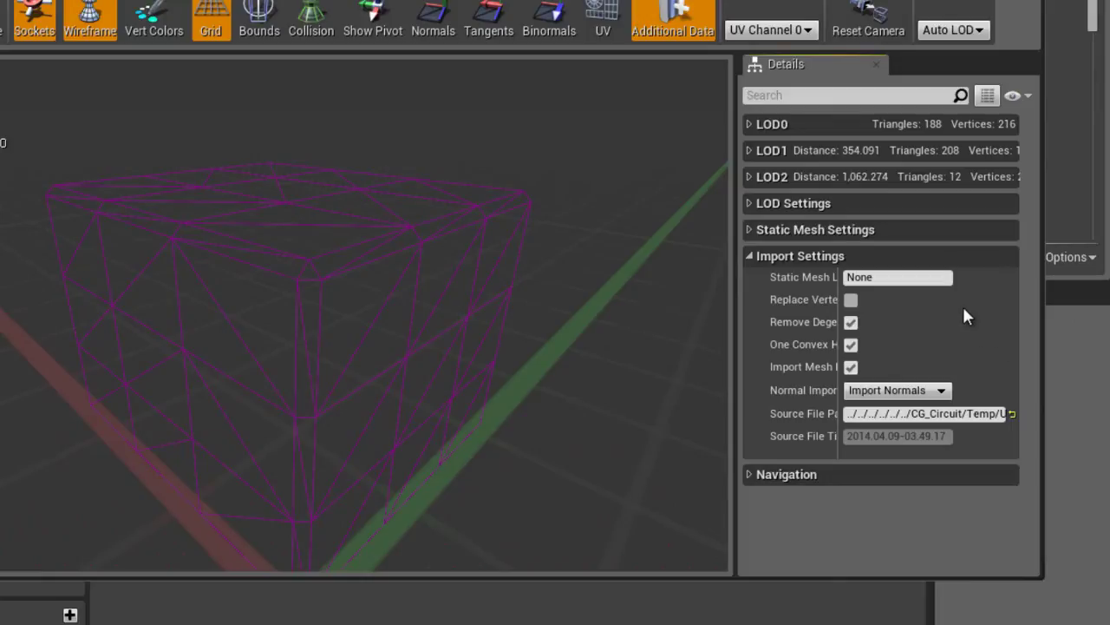
pyautogui.click(811, 257)
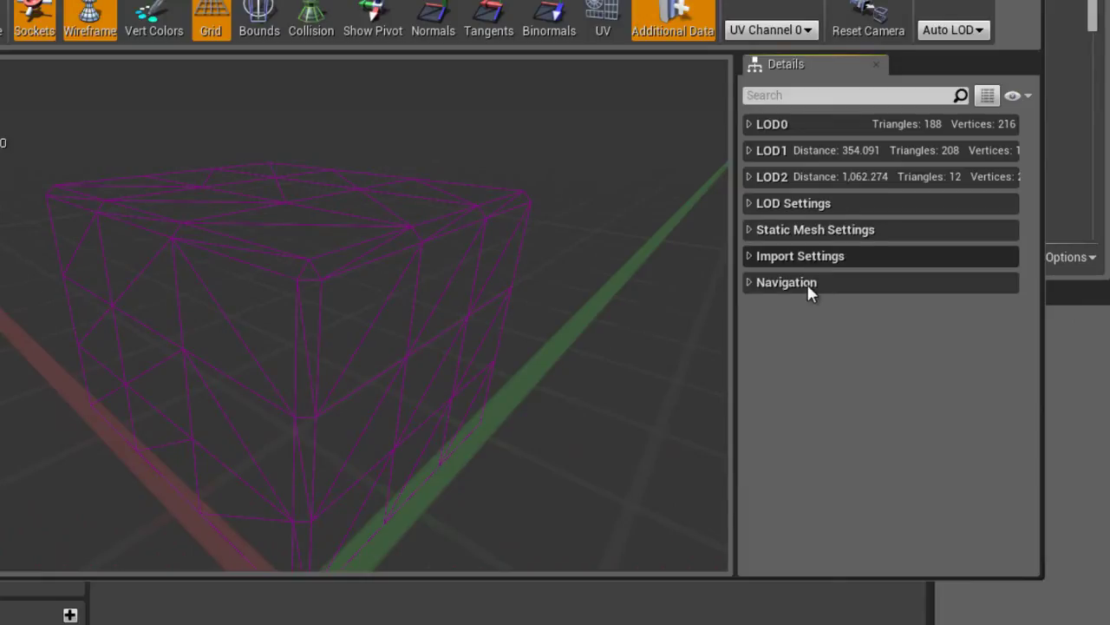
pyautogui.click(806, 283)
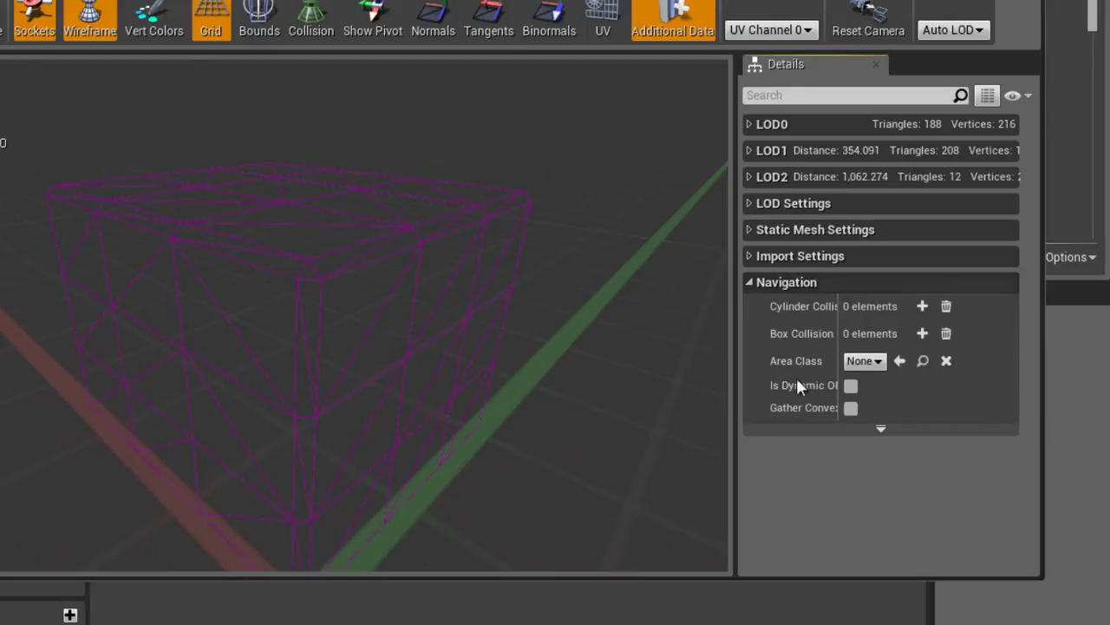
pyautogui.click(802, 282)
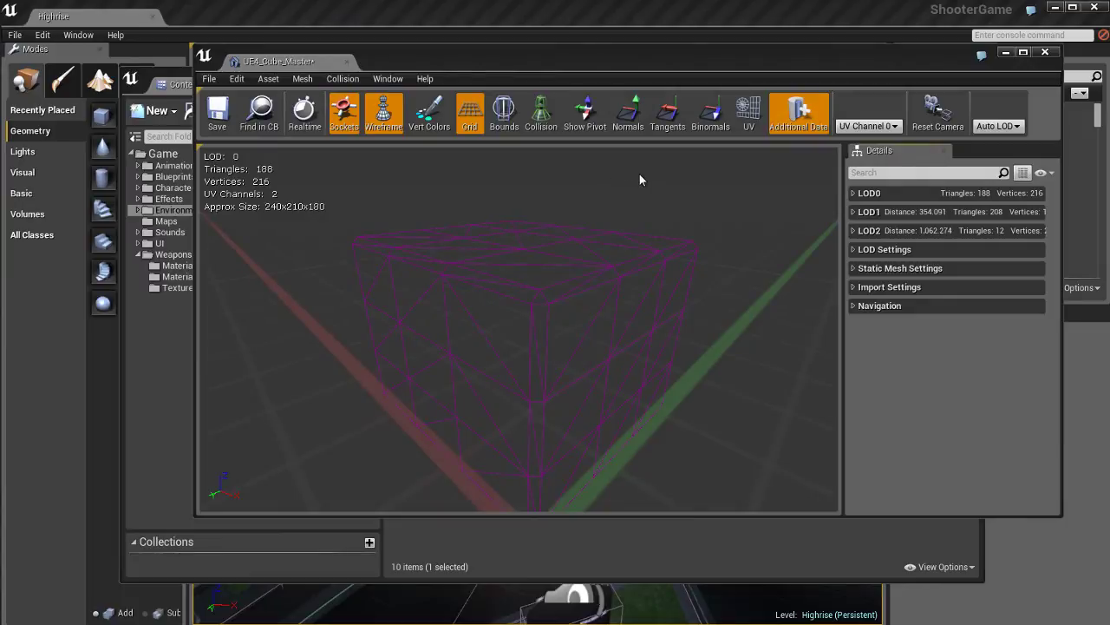
# Display the cube's collision and remove the existing collision mesh
pyautogui.click(541, 113)
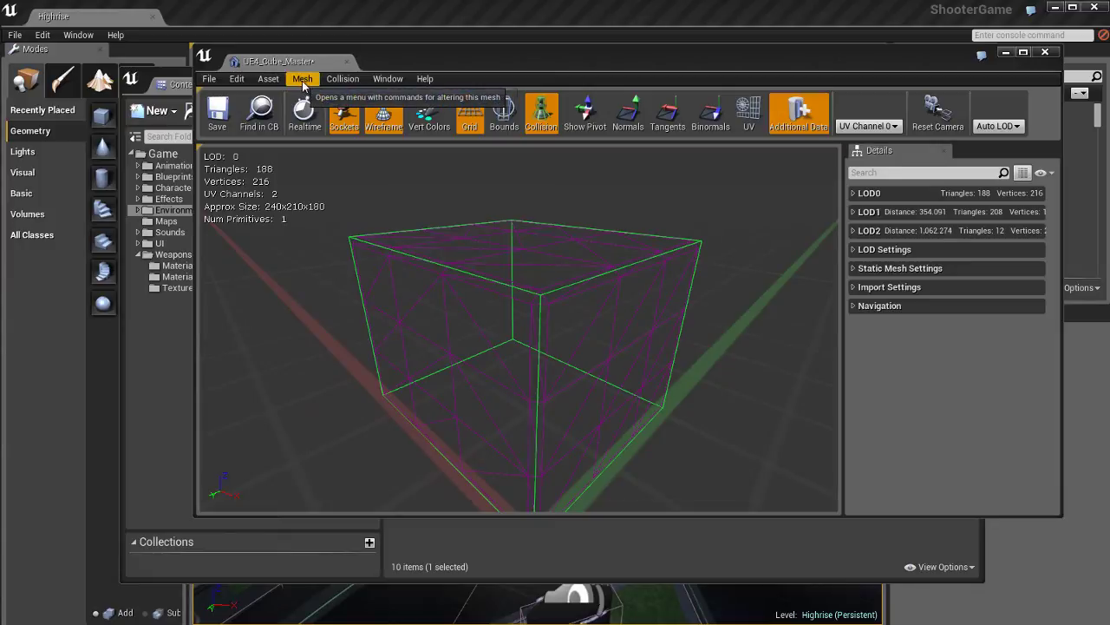
pyautogui.click(237, 79)
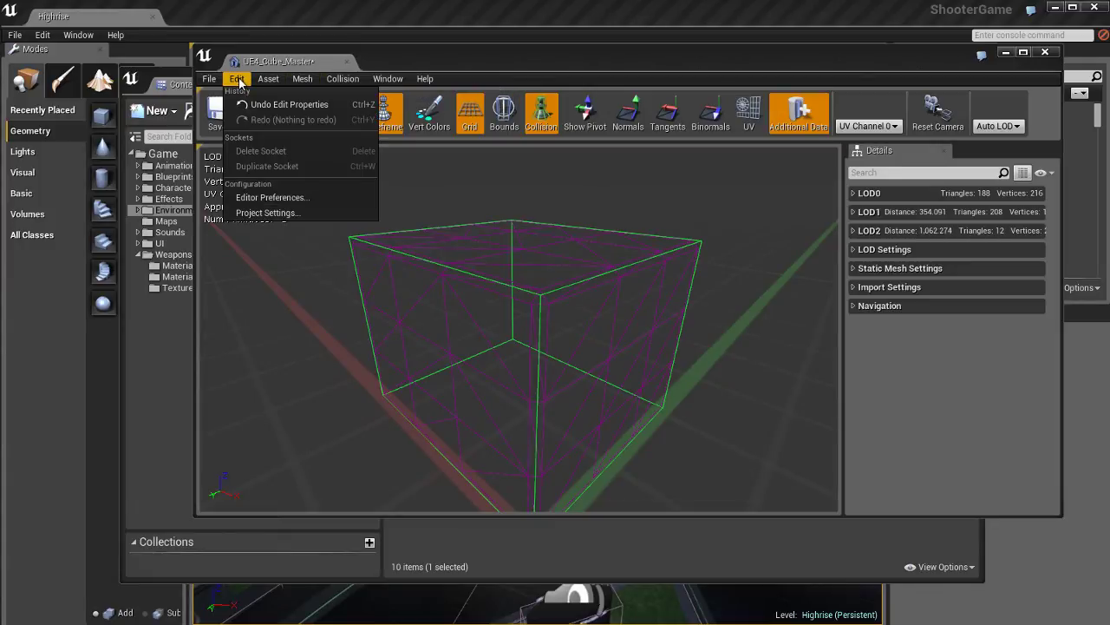
pyautogui.moveTo(271, 80)
pyautogui.moveTo(304, 83)
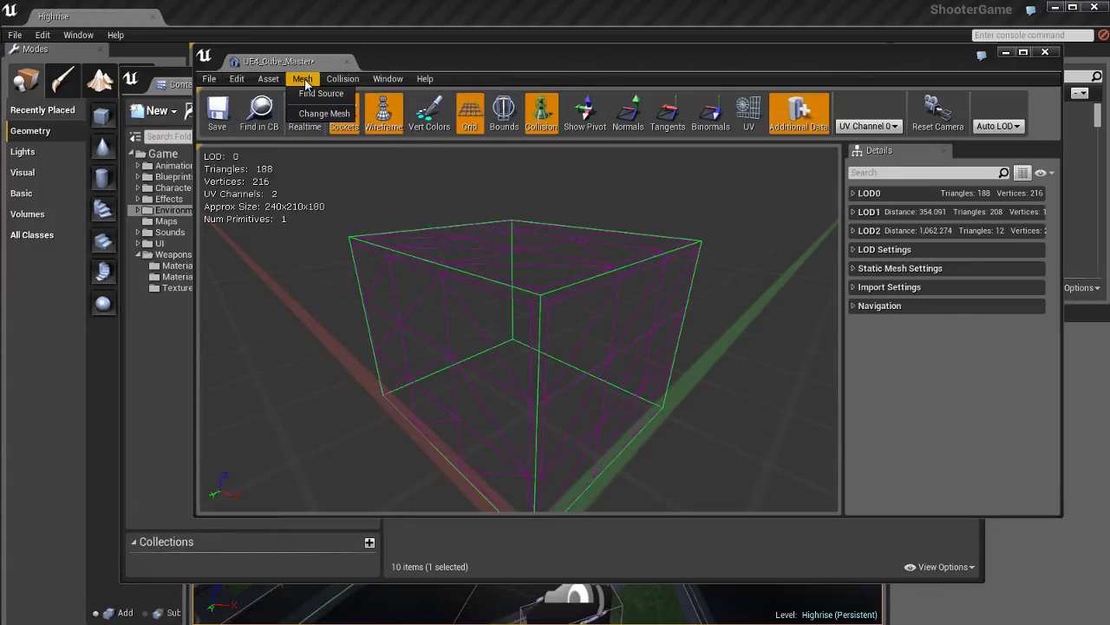
pyautogui.moveTo(427, 80)
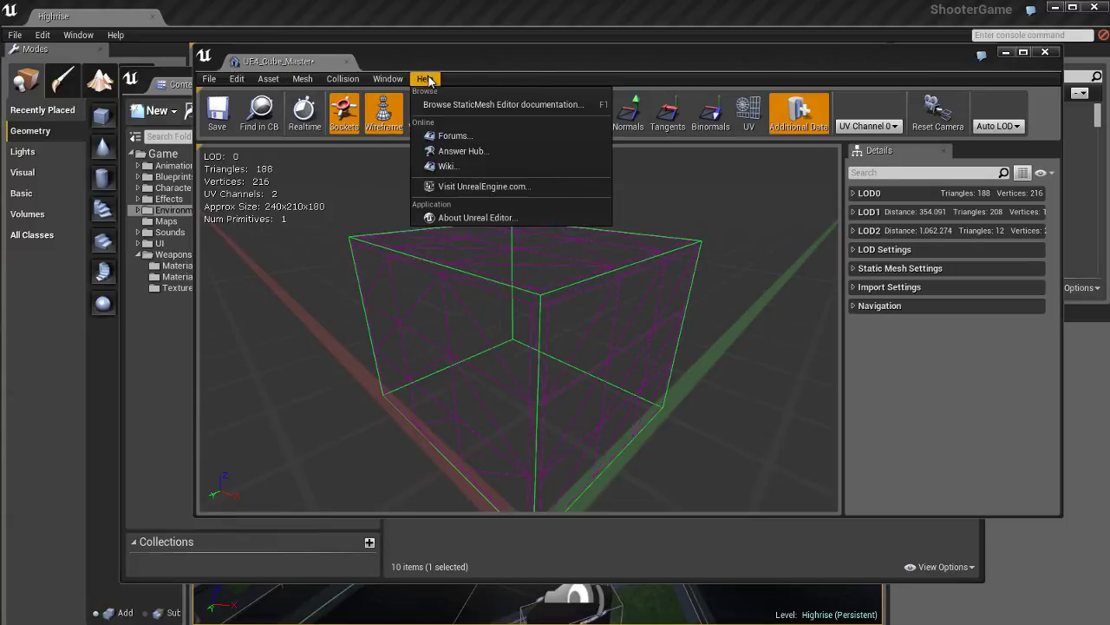
pyautogui.moveTo(347, 81)
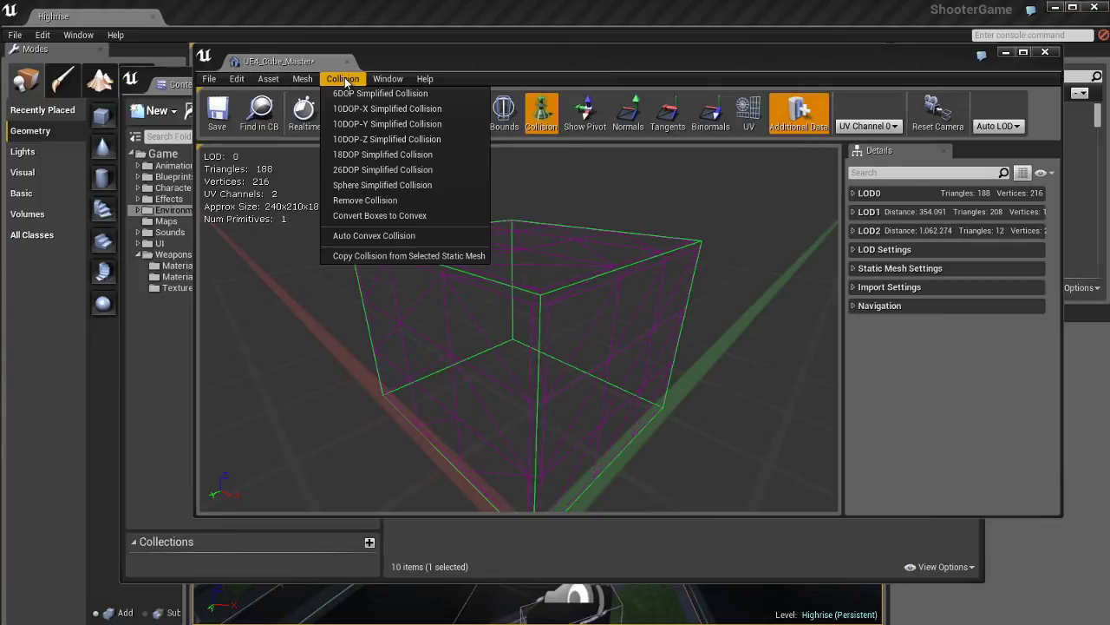
pyautogui.click(371, 201)
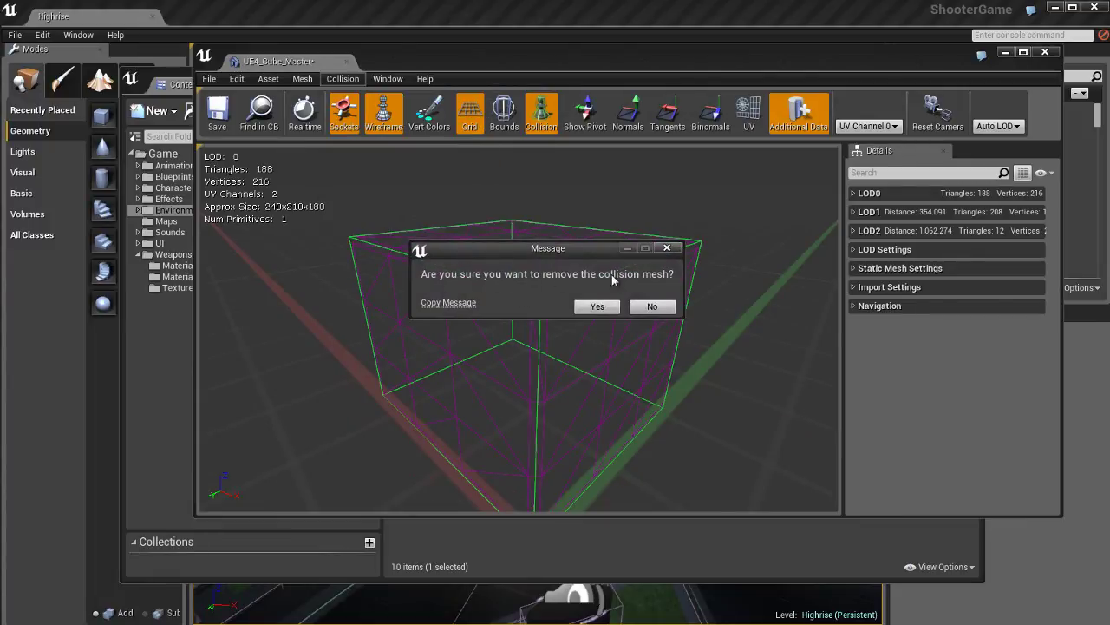
pyautogui.click(598, 307)
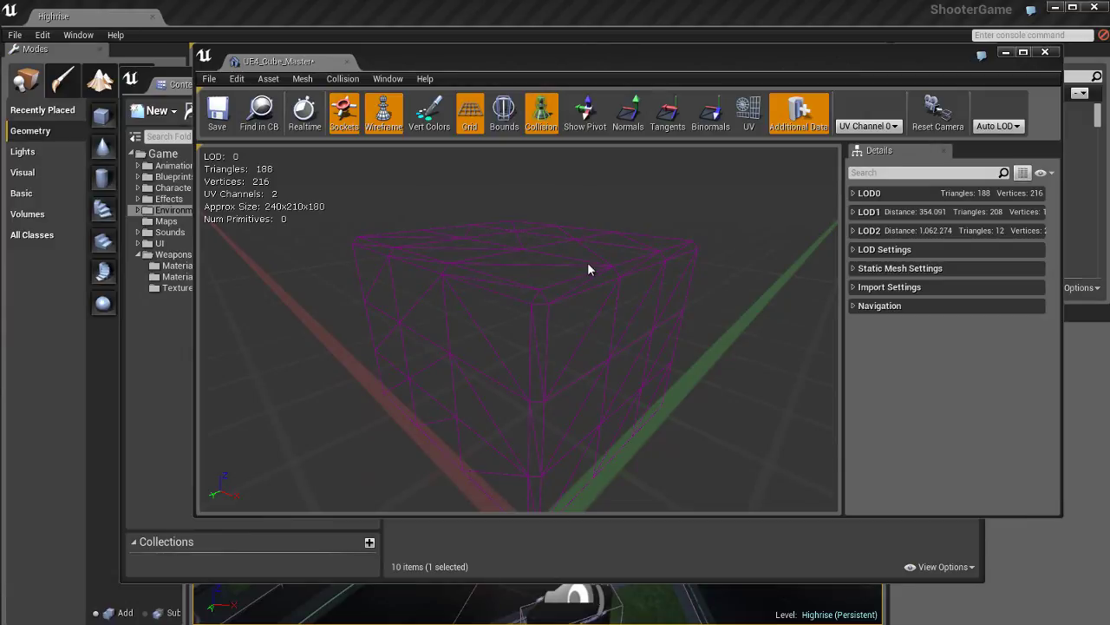
# Generate a 6DOP simplified collision for the cube
pyautogui.click(342, 79)
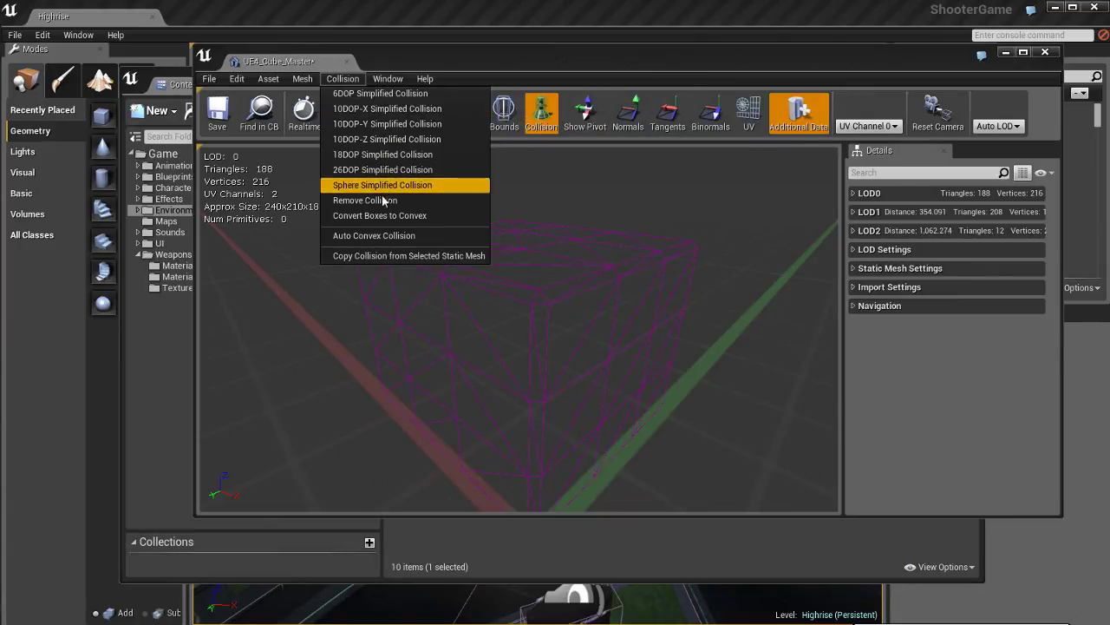
pyautogui.click(388, 95)
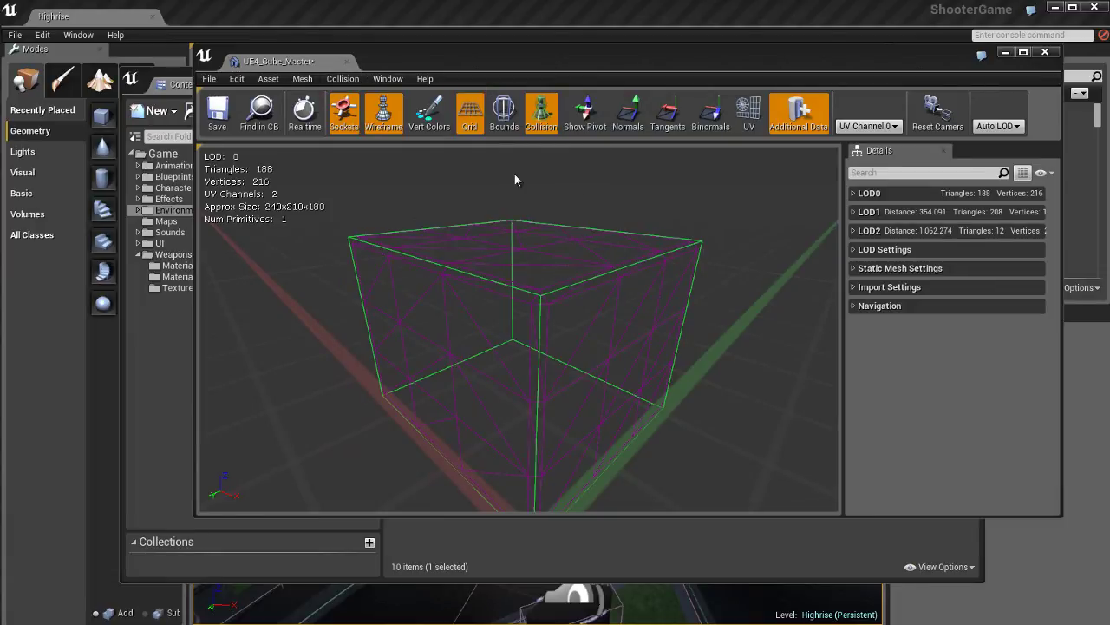
# Replace the cube's collision with a 10DOP-X simplified collision and compare it against the shaded mesh before returning to wireframe
pyautogui.click(342, 78)
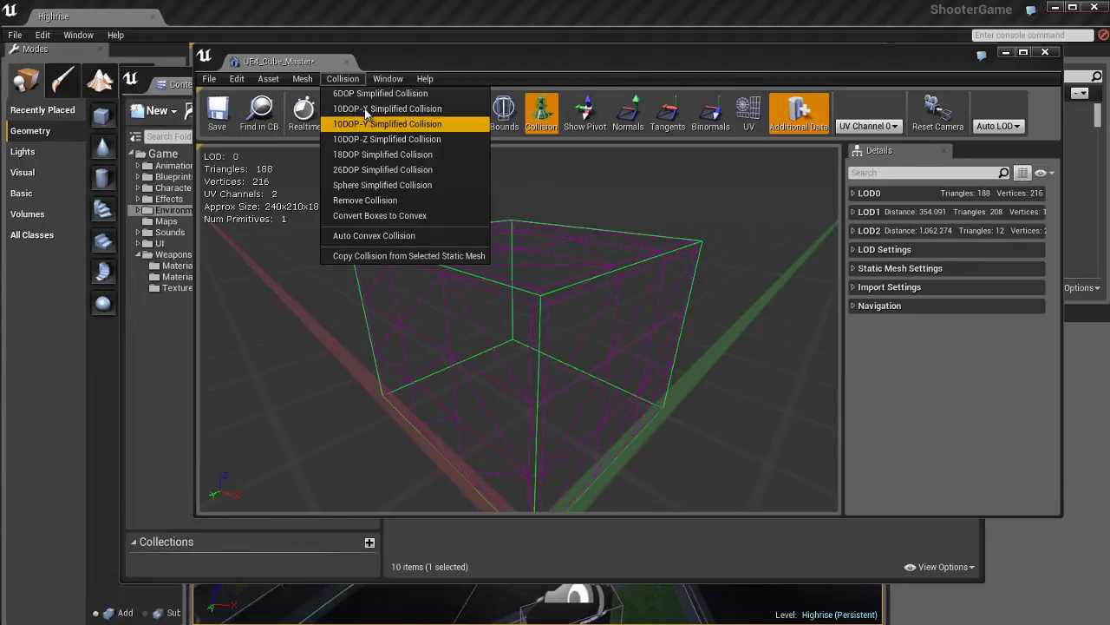
pyautogui.click(365, 108)
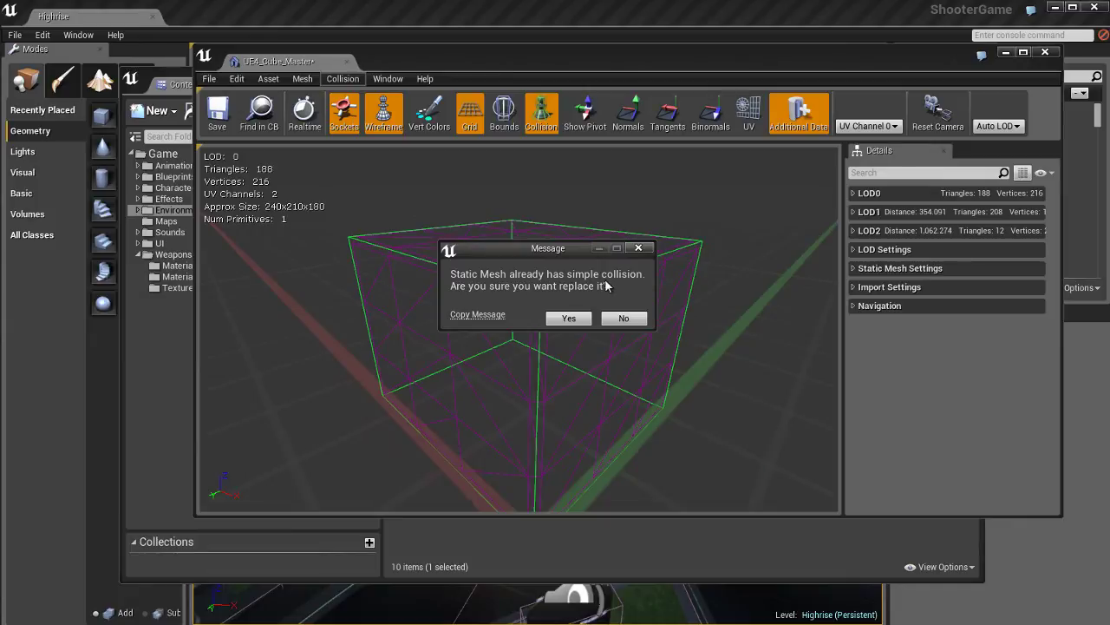
pyautogui.click(569, 317)
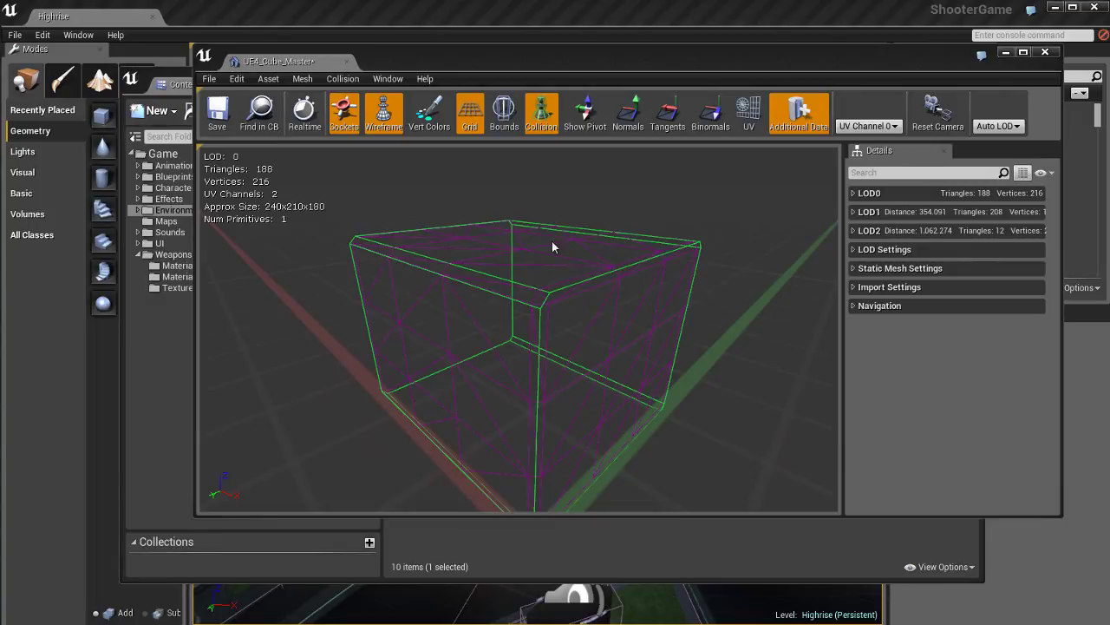
pyautogui.click(383, 111)
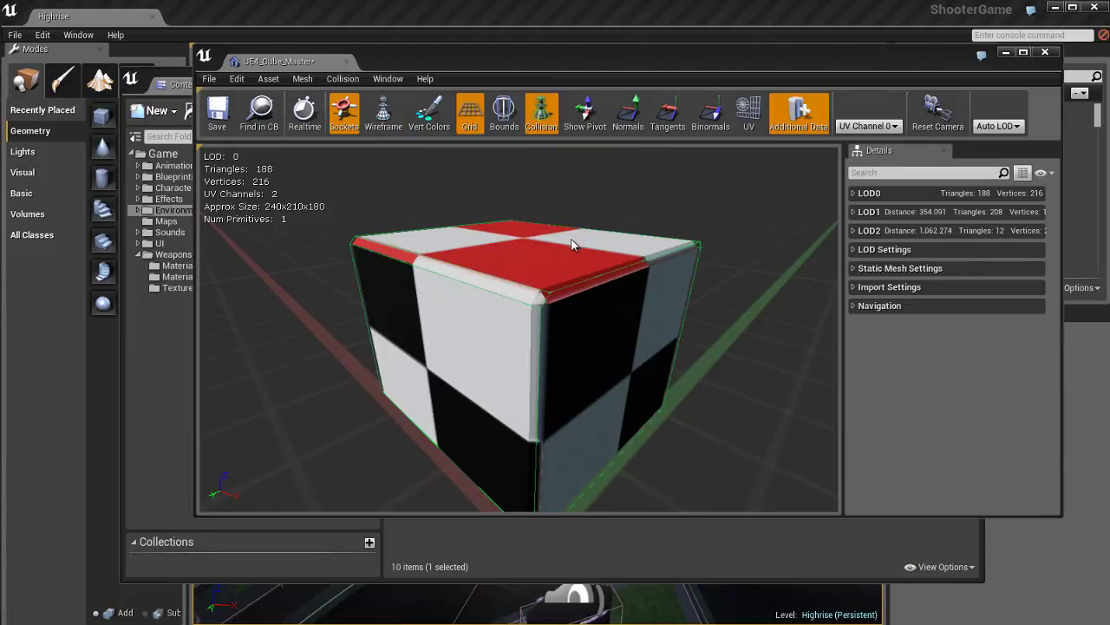
pyautogui.click(384, 118)
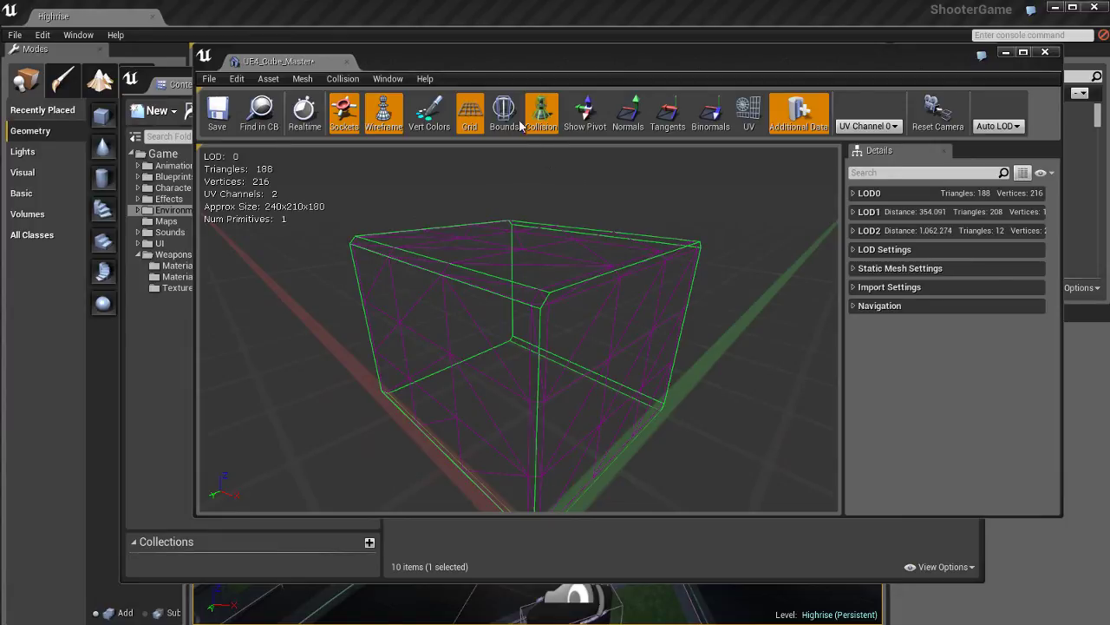
# Generate an auto convex collision with 4 max hulls and 12 max hull verts, inspect it, and hide the collision display
pyautogui.click(347, 79)
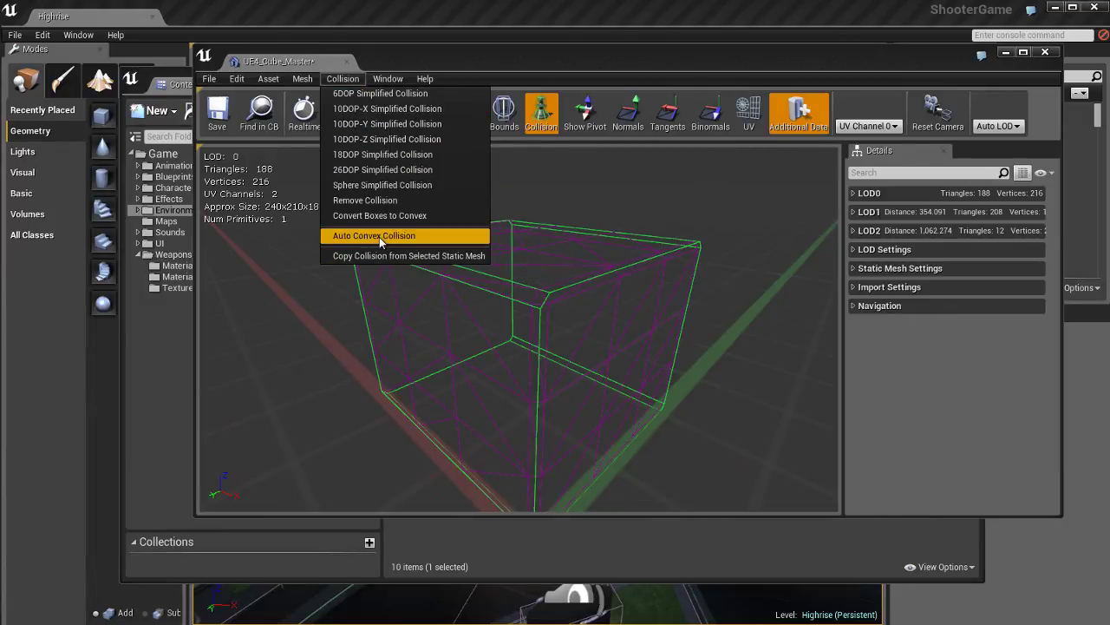
pyautogui.click(405, 237)
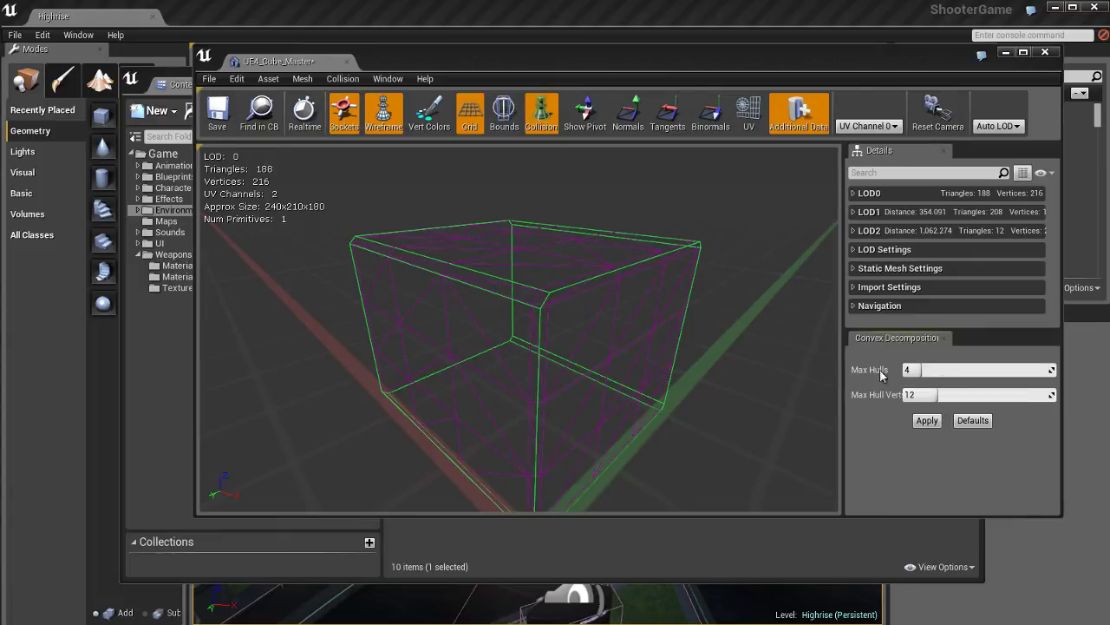
pyautogui.click(928, 420)
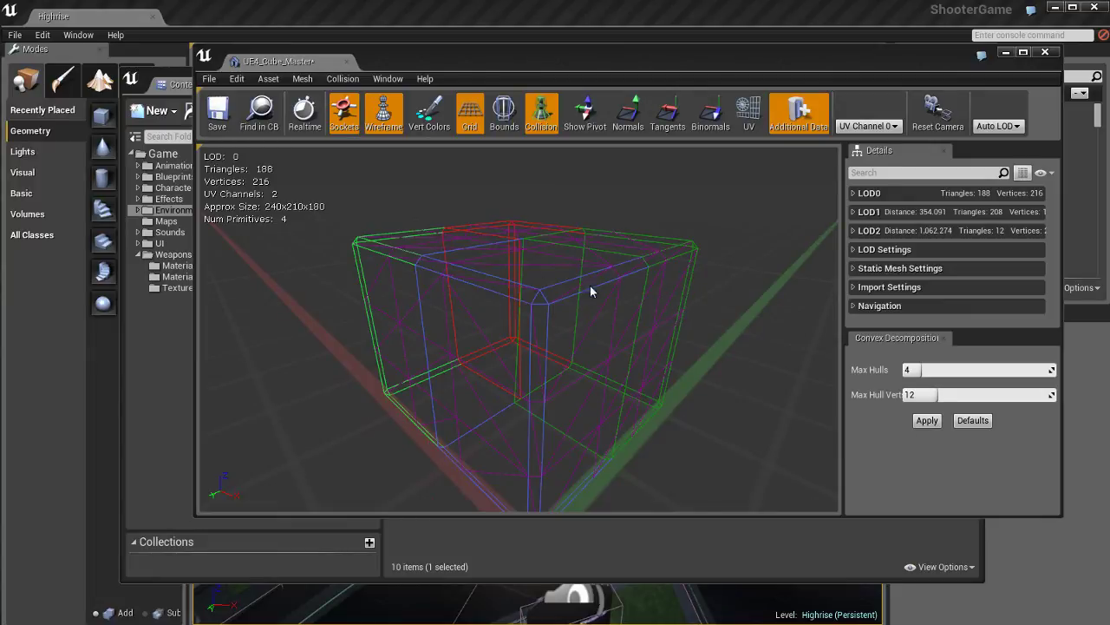
pyautogui.moveTo(634, 373); pyautogui.dragTo(643, 347)
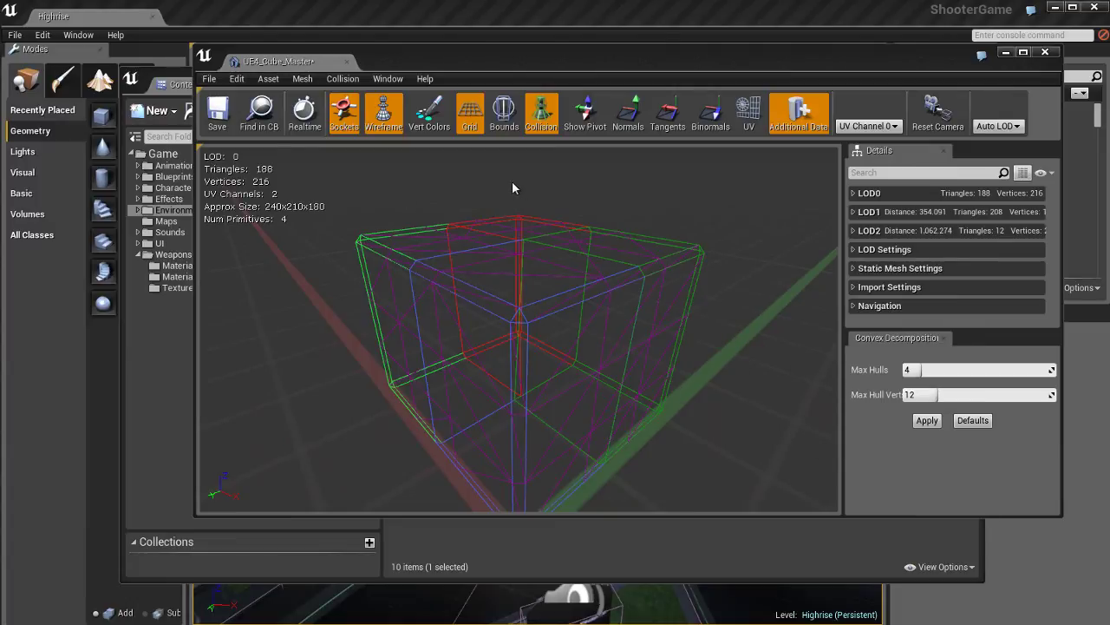
pyautogui.click(542, 114)
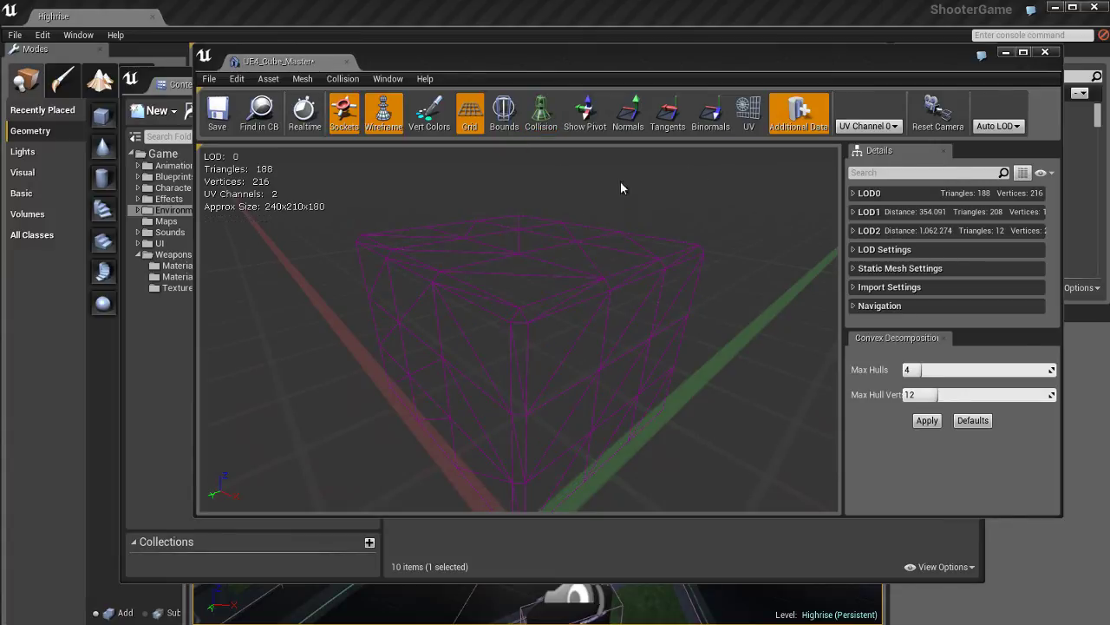
# Bring up the Generate Unique UVs options and widen their area so the settings can be read in full
pyautogui.click(388, 79)
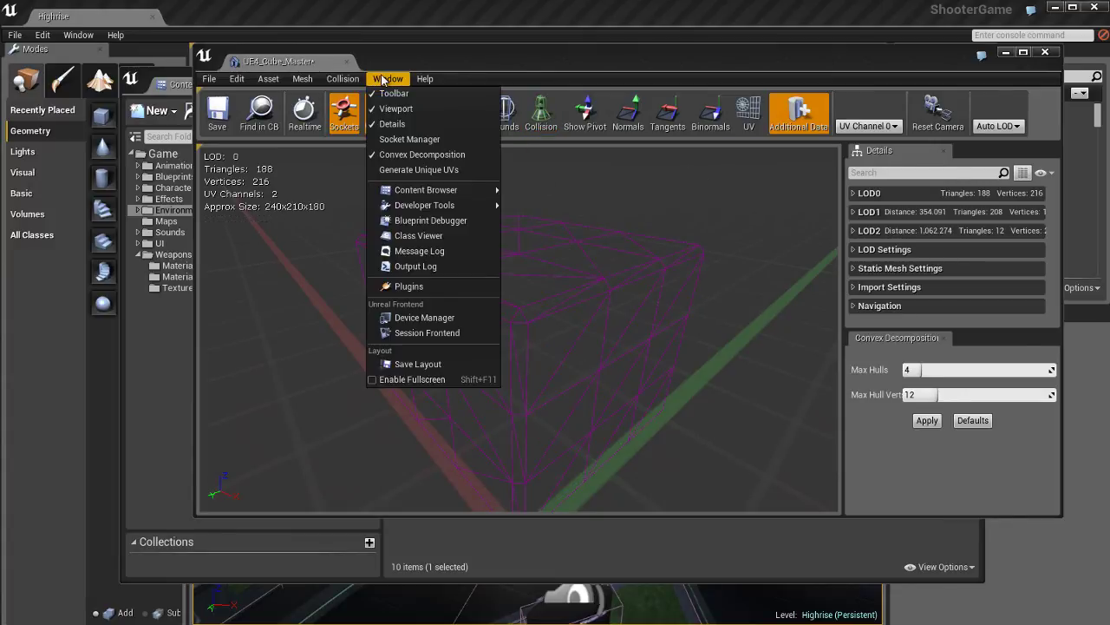
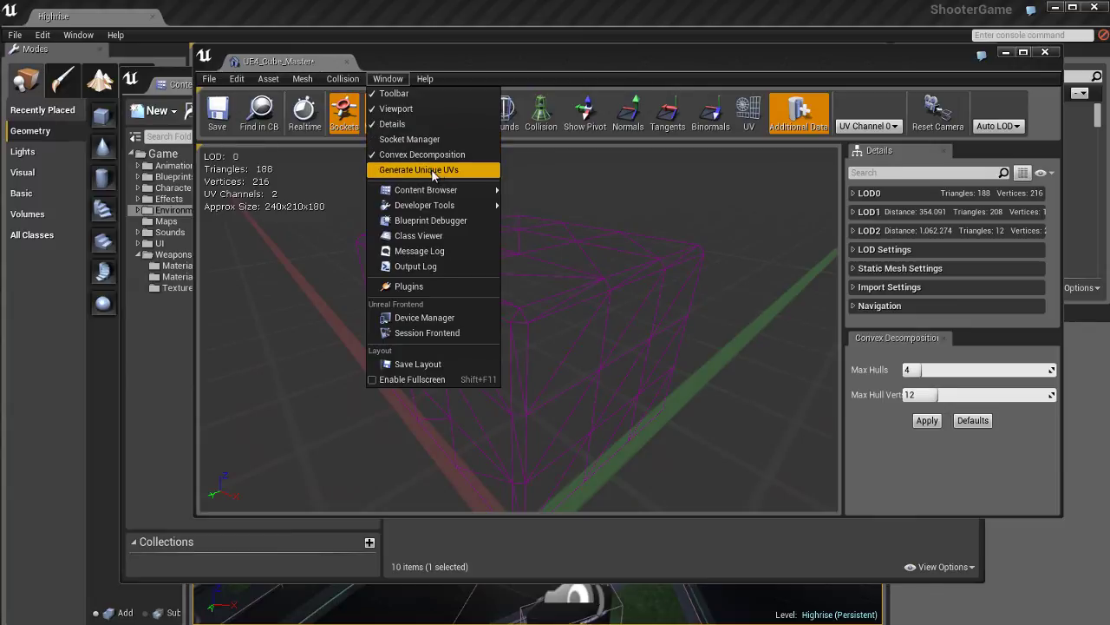
pyautogui.click(433, 171)
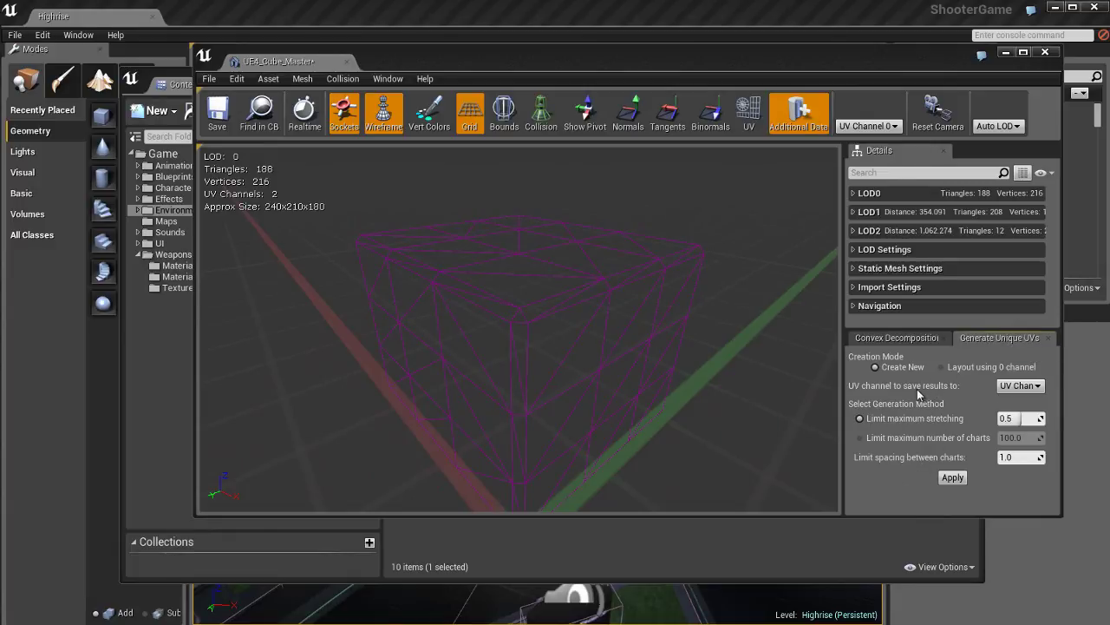
pyautogui.moveTo(843, 379); pyautogui.dragTo(716, 383)
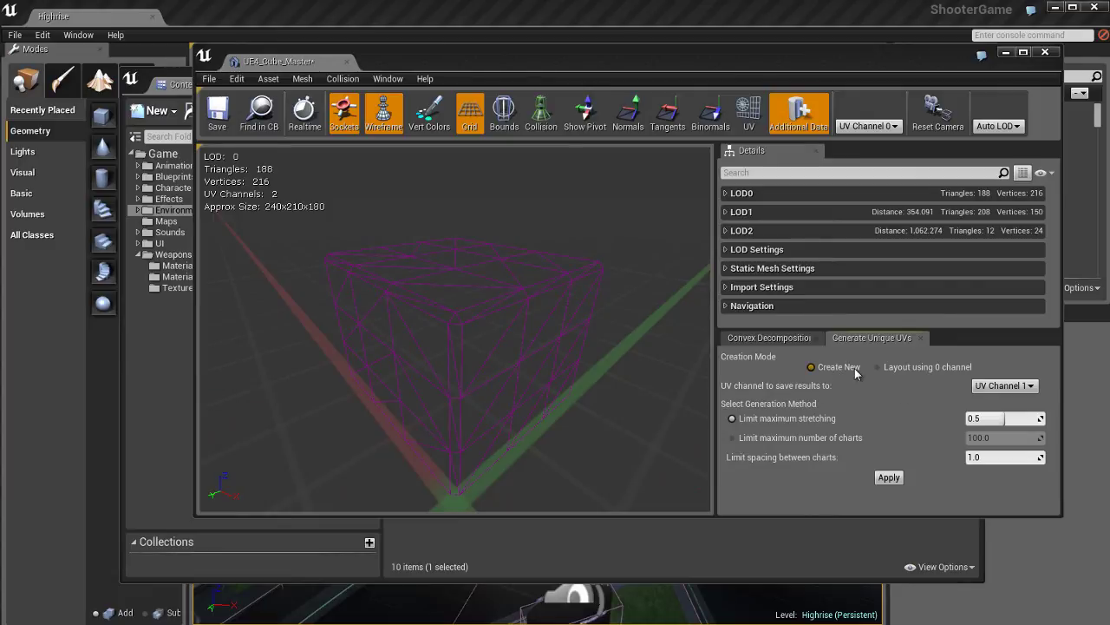
# Generate new unique UVs into UV Channel 2, limiting maximum stretching to 0.5 and spacing between charts to 1.0
pyautogui.click(1025, 388)
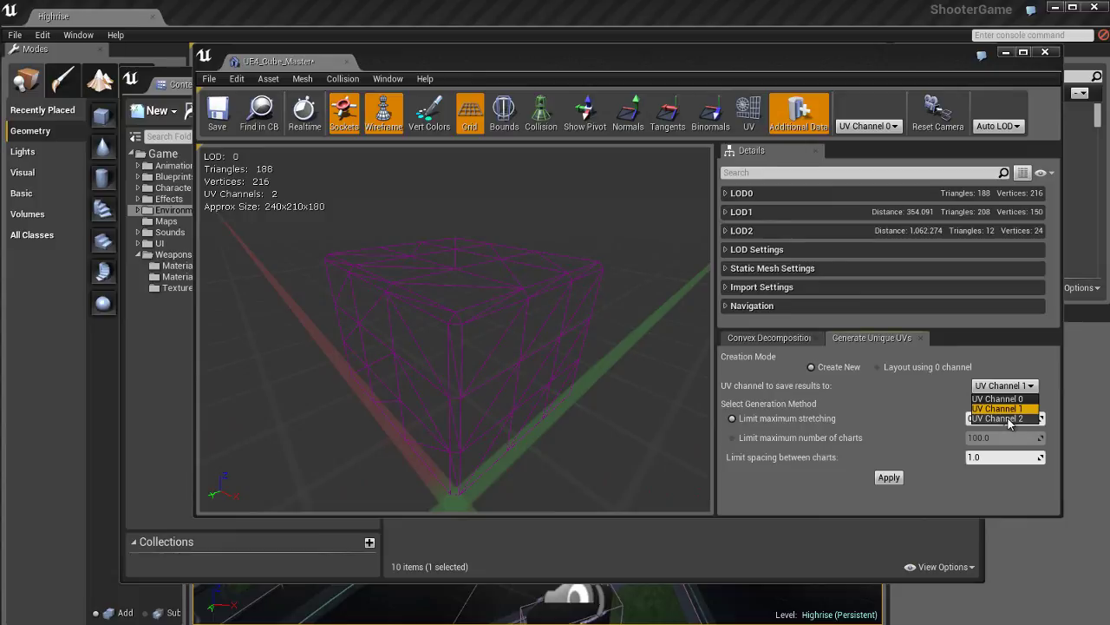
pyautogui.click(1009, 419)
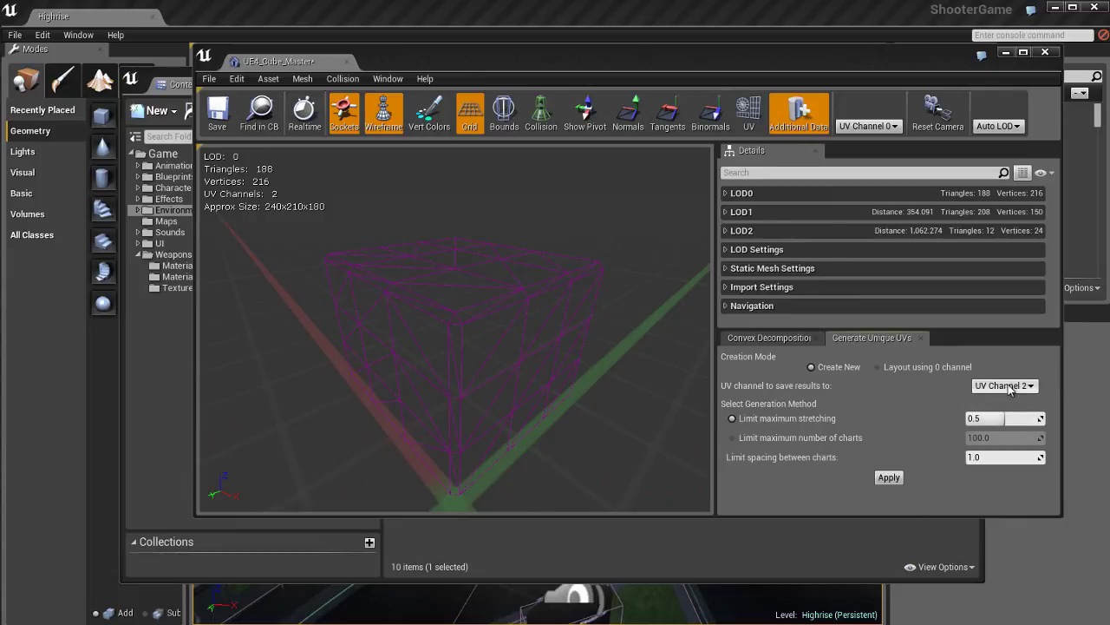
pyautogui.click(1009, 387)
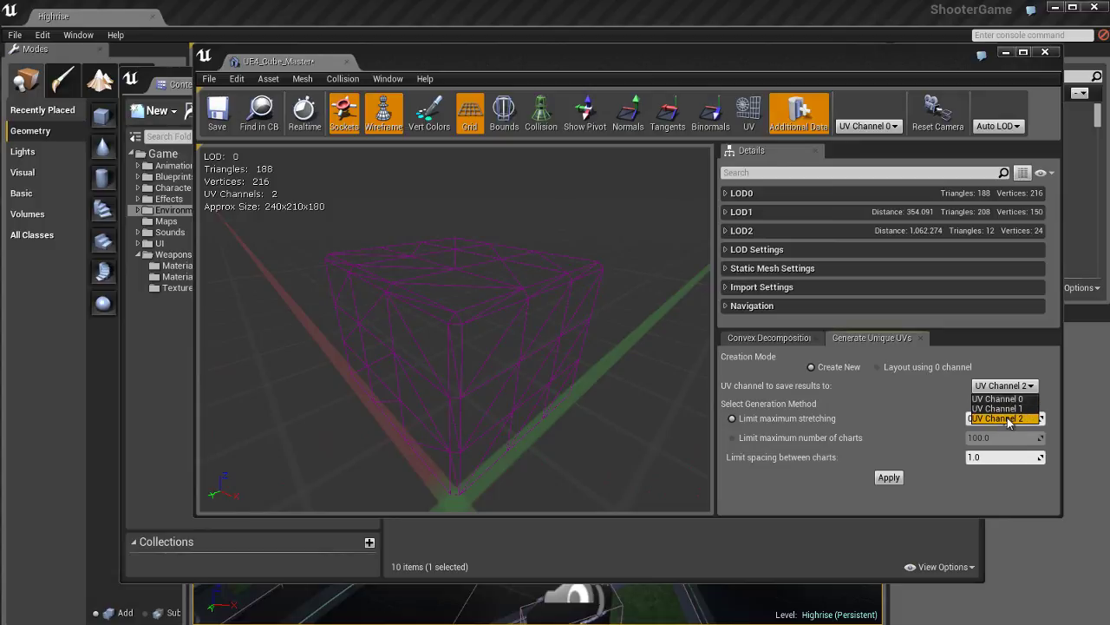
pyautogui.click(1009, 419)
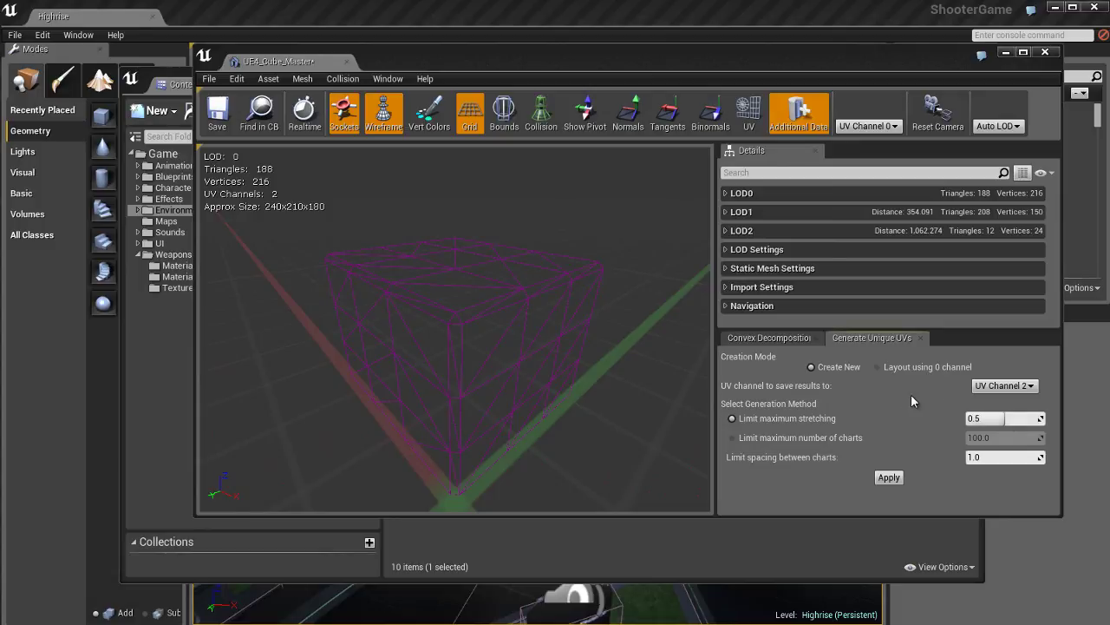
pyautogui.click(790, 438)
pyautogui.click(790, 421)
pyautogui.click(788, 434)
pyautogui.click(791, 419)
pyautogui.click(888, 477)
# Display the cube's UV layout and switch it to UV Channel 2
pyautogui.click(751, 118)
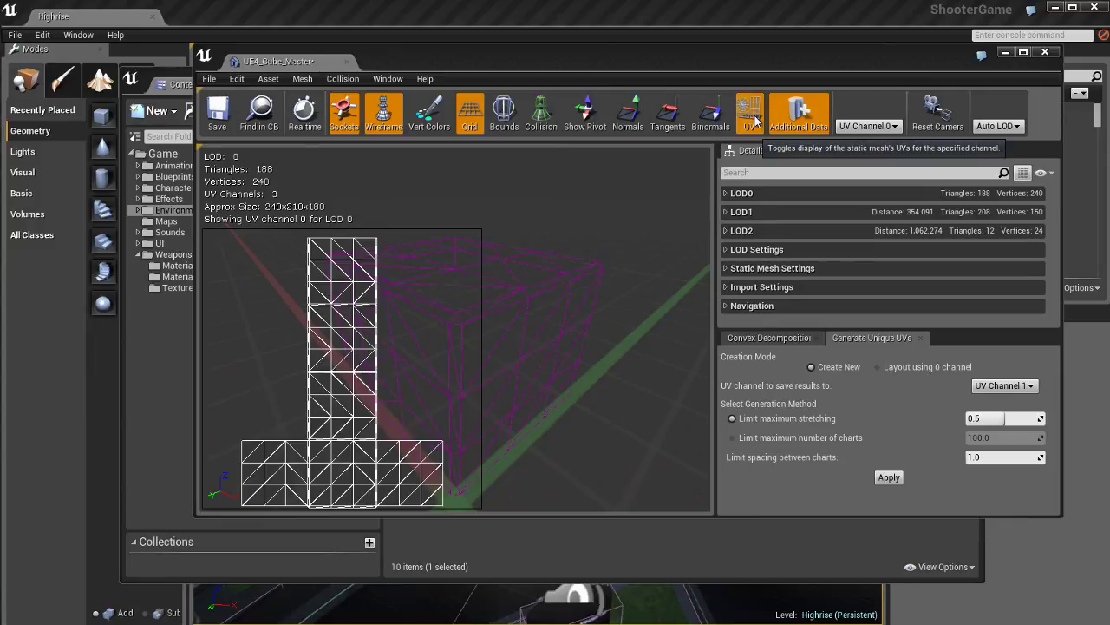
pyautogui.click(883, 127)
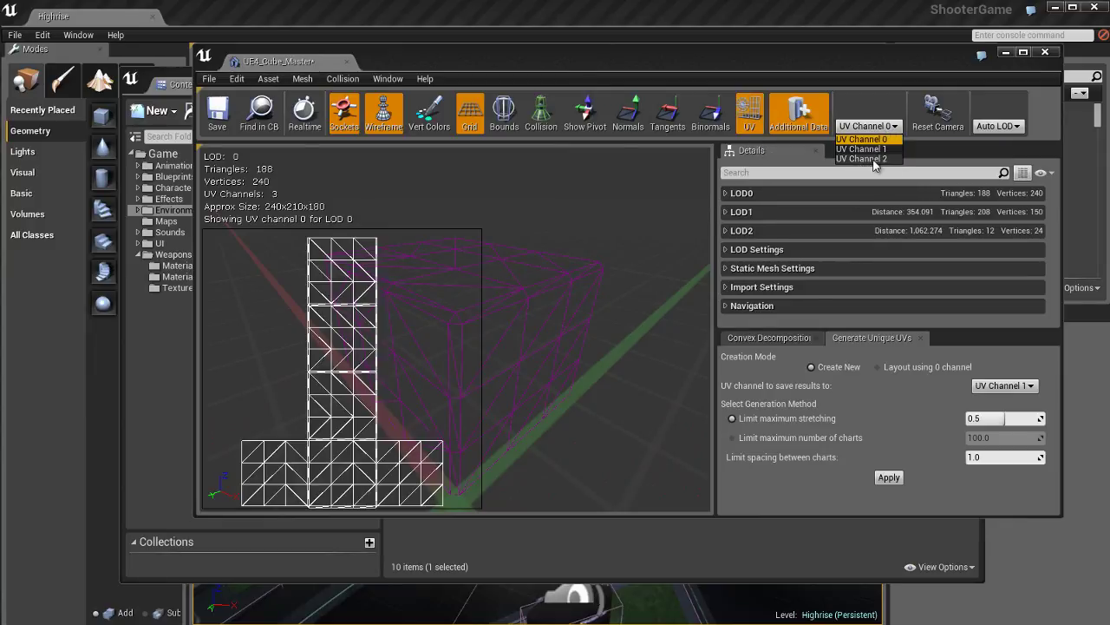
pyautogui.click(874, 161)
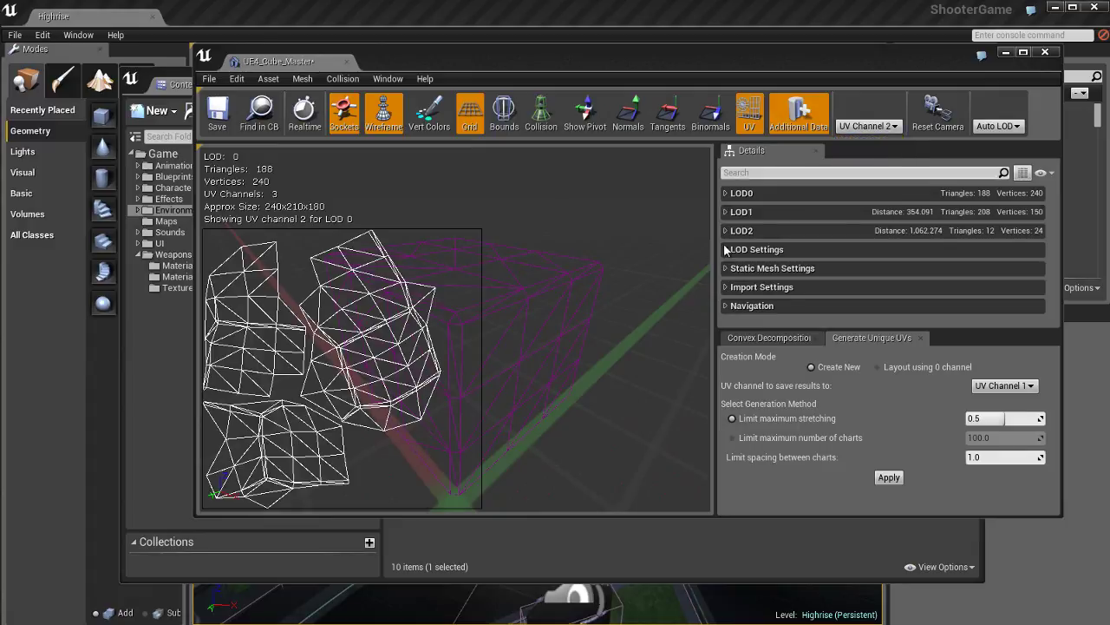